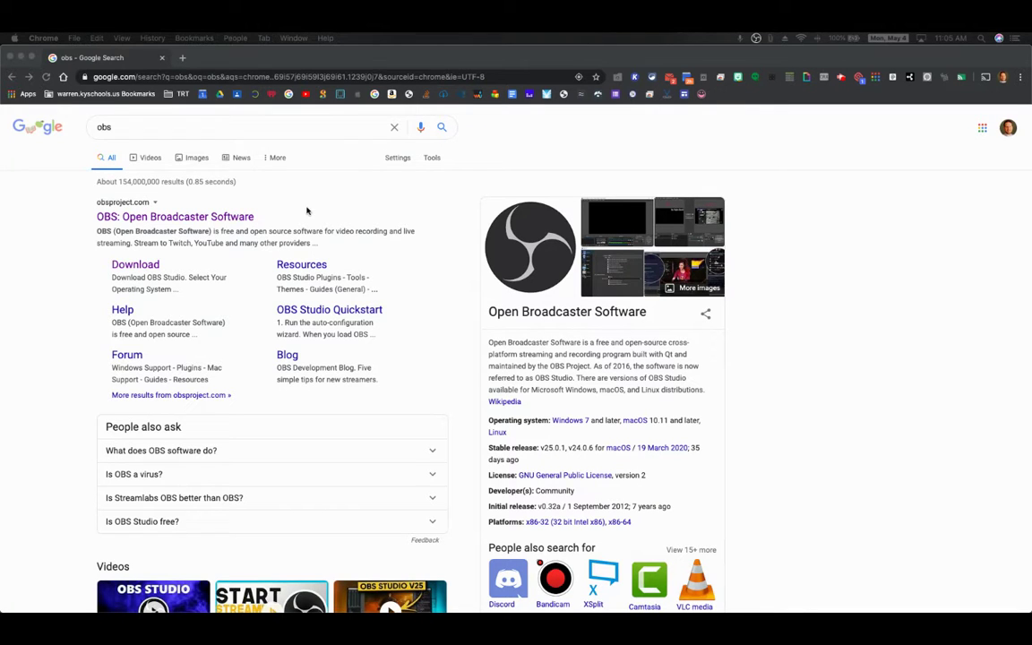
# Open obsproject.com, start the macOS download, cancel saving the installer, and switch to OBS Studio.
pyautogui.click(336, 197)
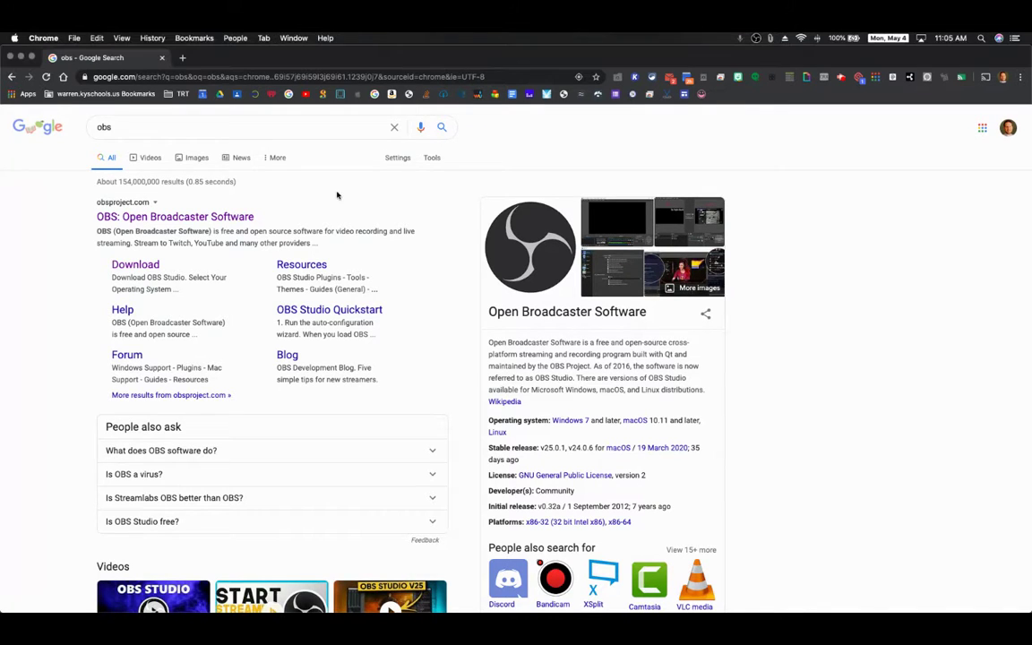
pyautogui.click(163, 218)
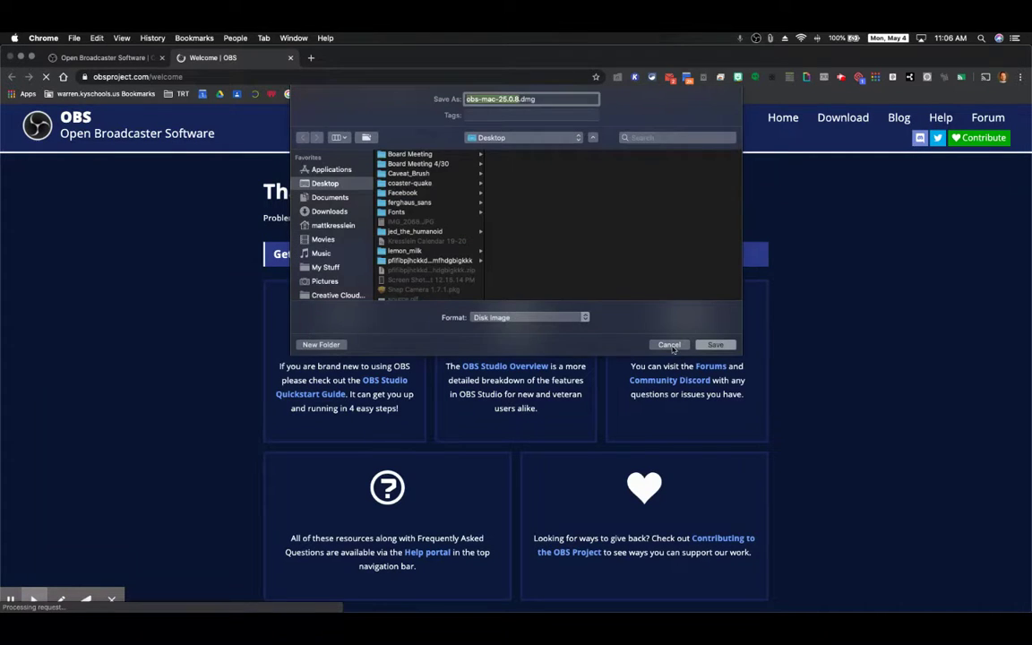
pyautogui.click(670, 346)
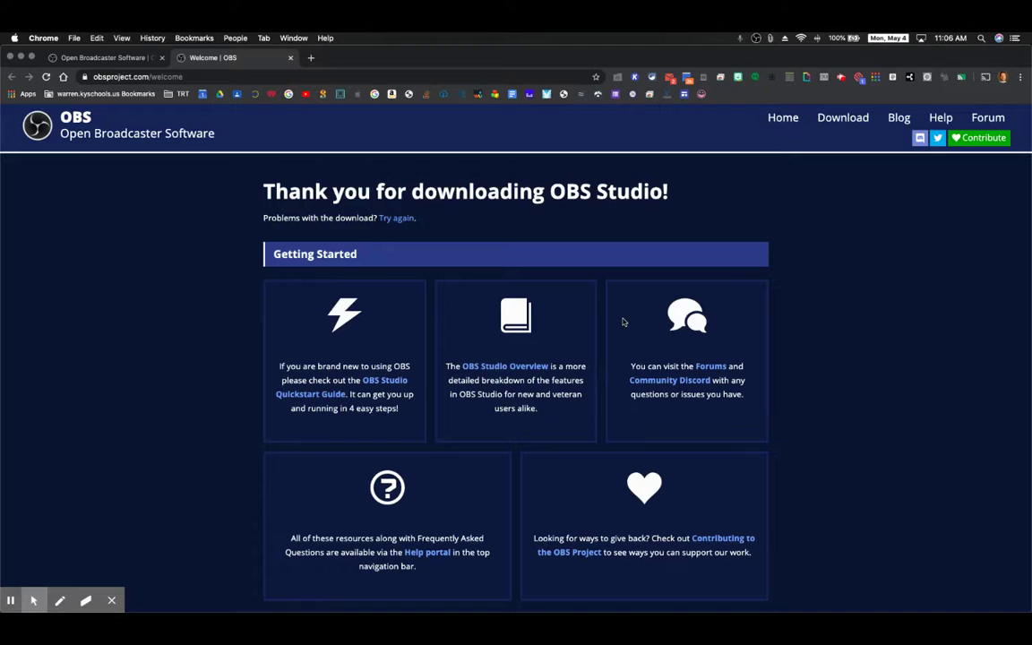
pyautogui.hotkey('ctrl', 'Right')
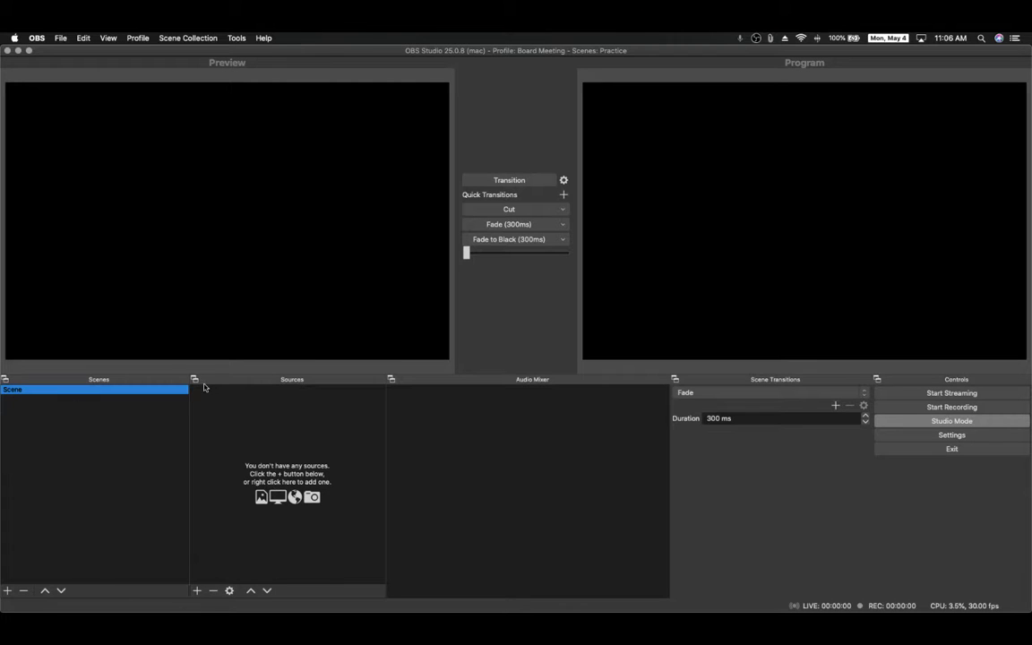
# Rename the default scene to 'Google Meet'.
pyautogui.rightClick(18, 395)
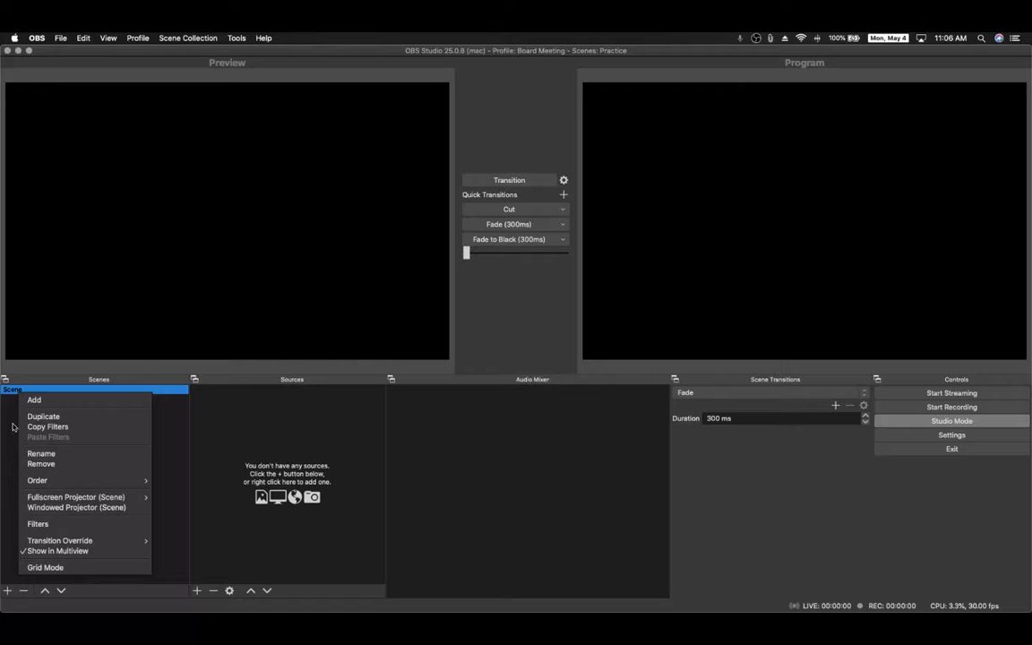
pyautogui.click(58, 455)
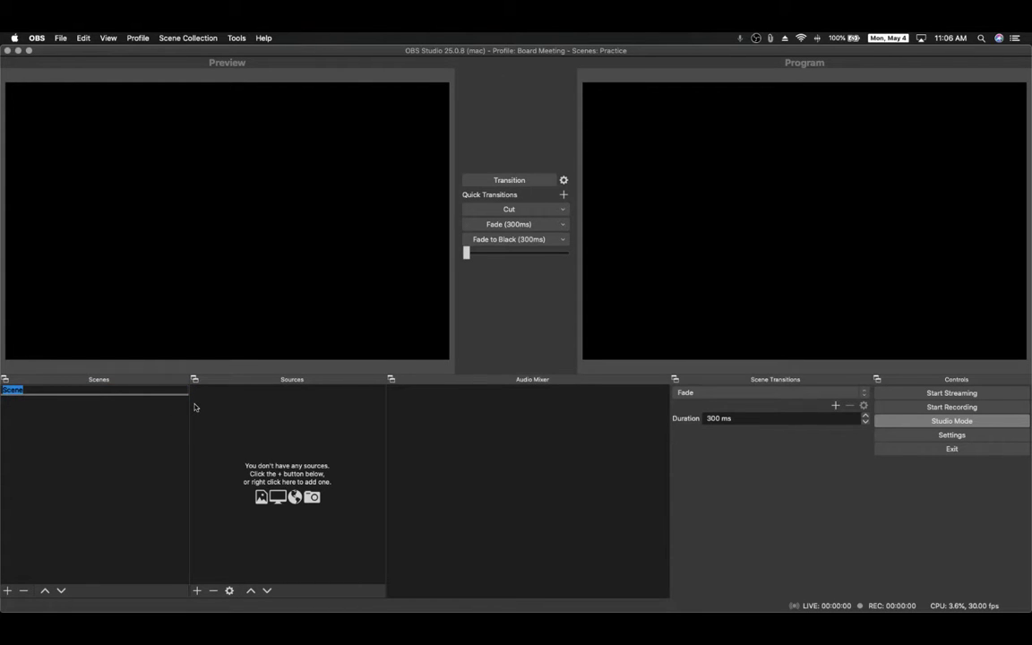
pyautogui.write('Google Meet')
pyautogui.press('super+z')
pyautogui.write('G')
pyautogui.press('Return')
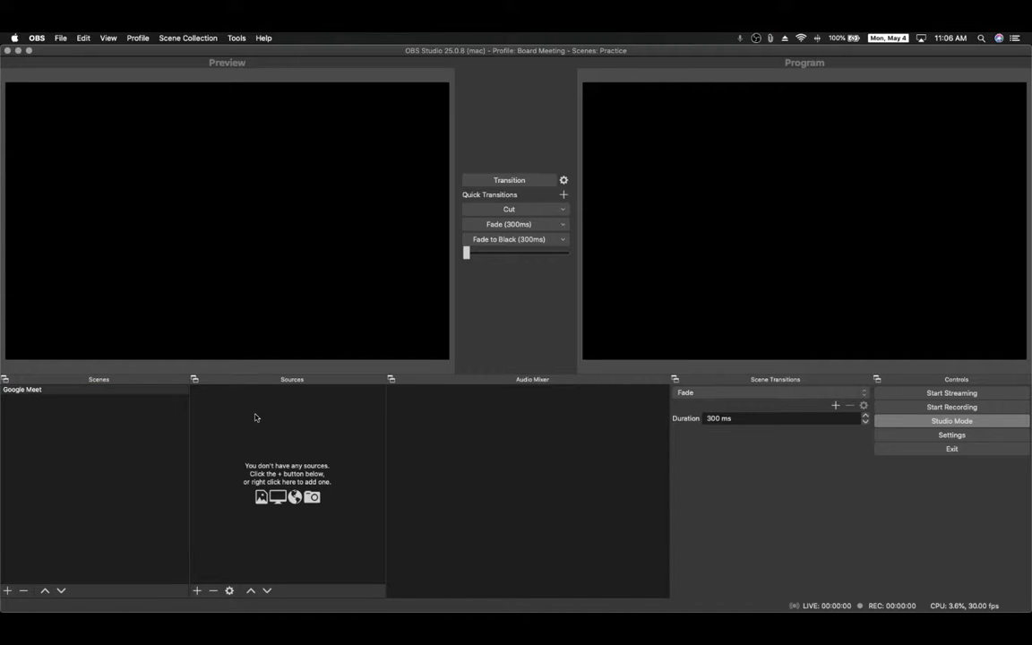
# Add a second scene named 'My camera' and reselect Google Meet.
pyautogui.click(54, 398)
pyautogui.click(7, 590)
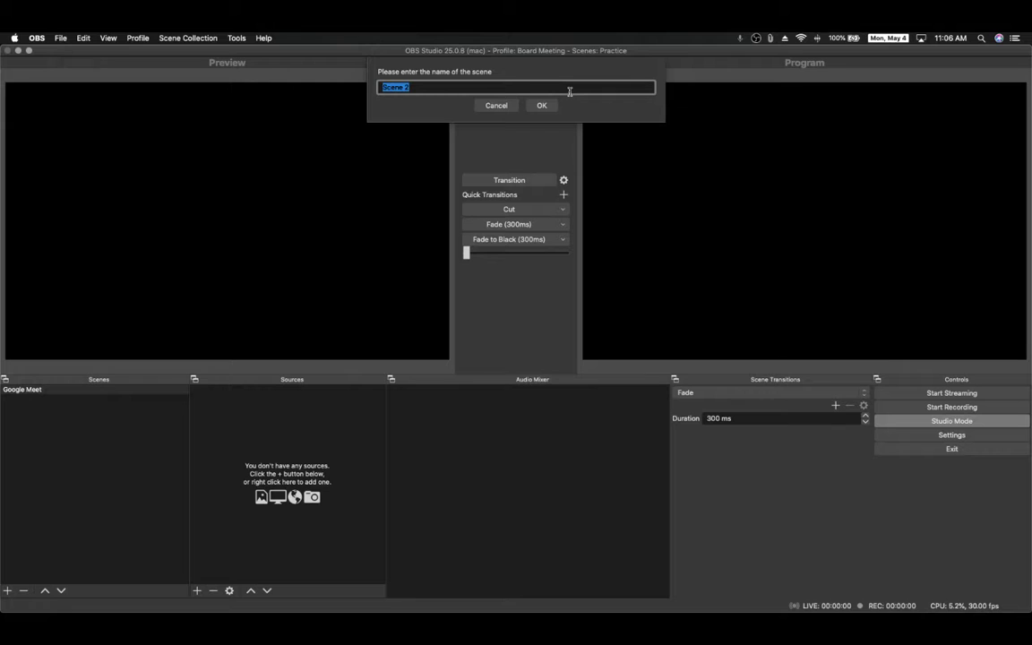
pyautogui.write('My camera')
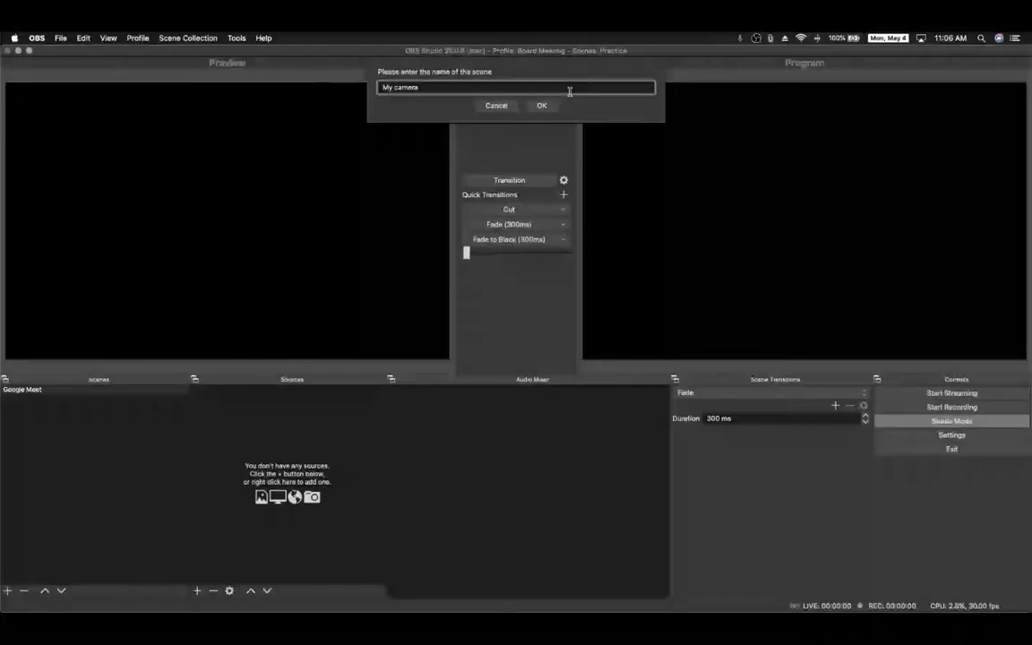
pyautogui.press('Return')
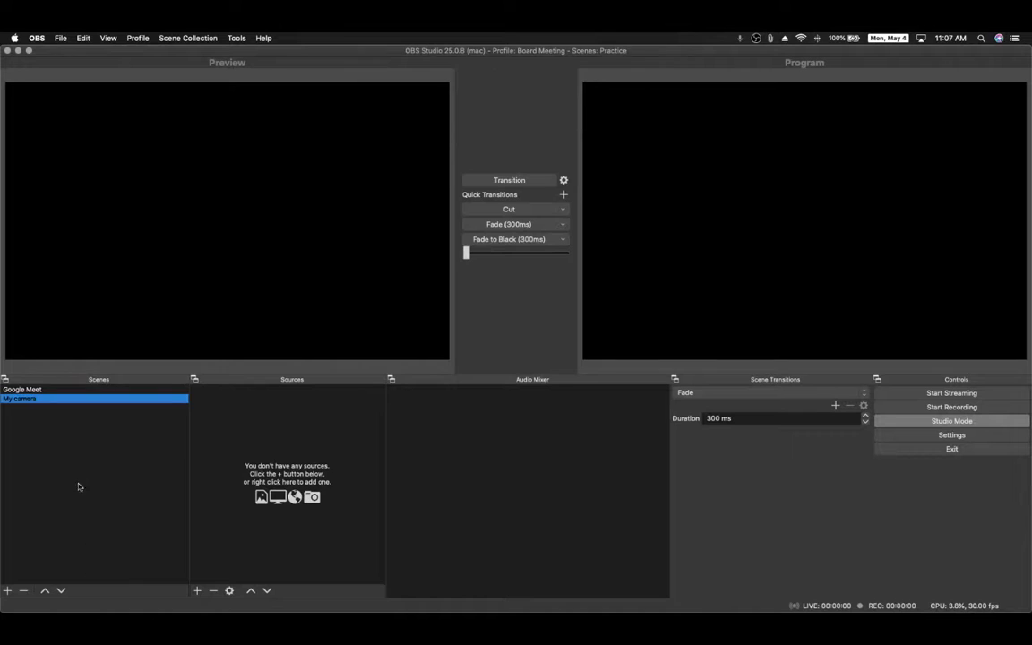
pyautogui.click(44, 390)
pyautogui.click(42, 399)
pyautogui.click(43, 391)
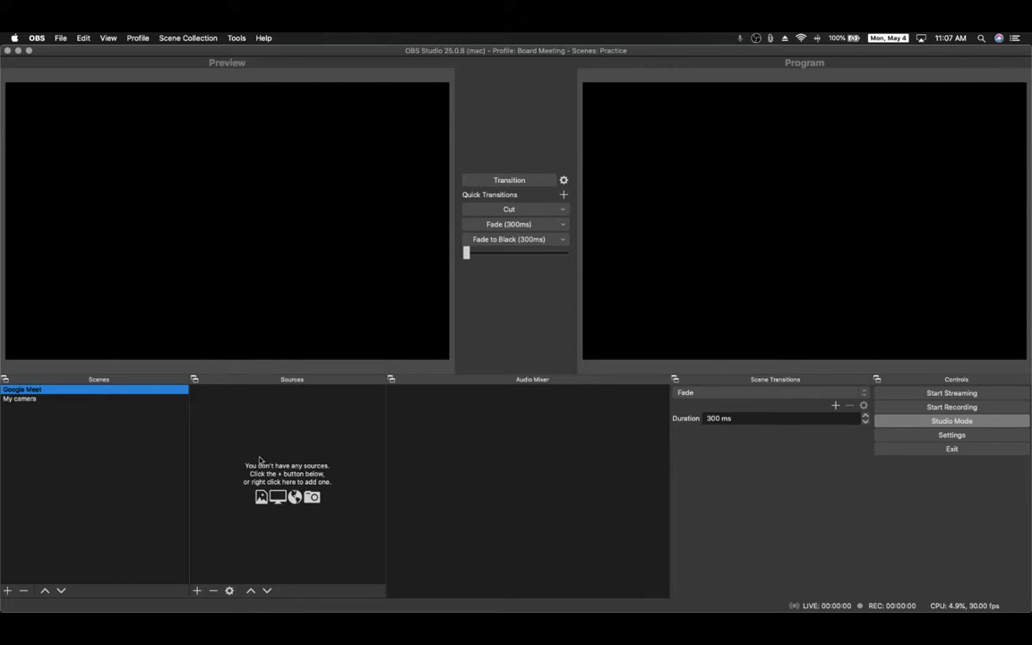
# Add a Display Capture of display 0 to Google Meet, then nudge the Facebook screenshot on the slide.
pyautogui.click(198, 591)
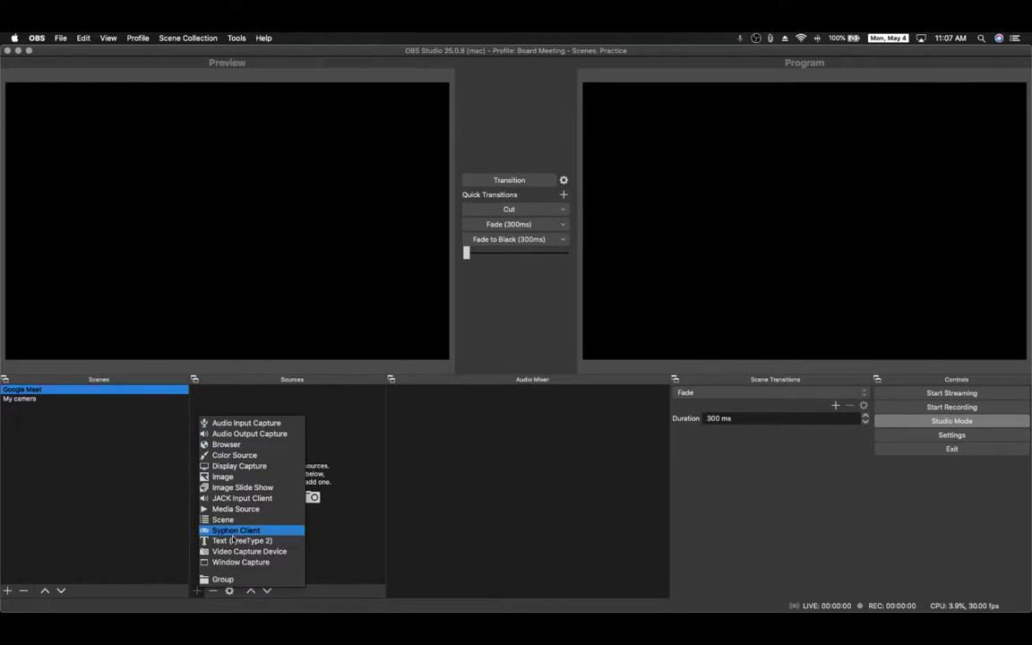
pyautogui.click(259, 467)
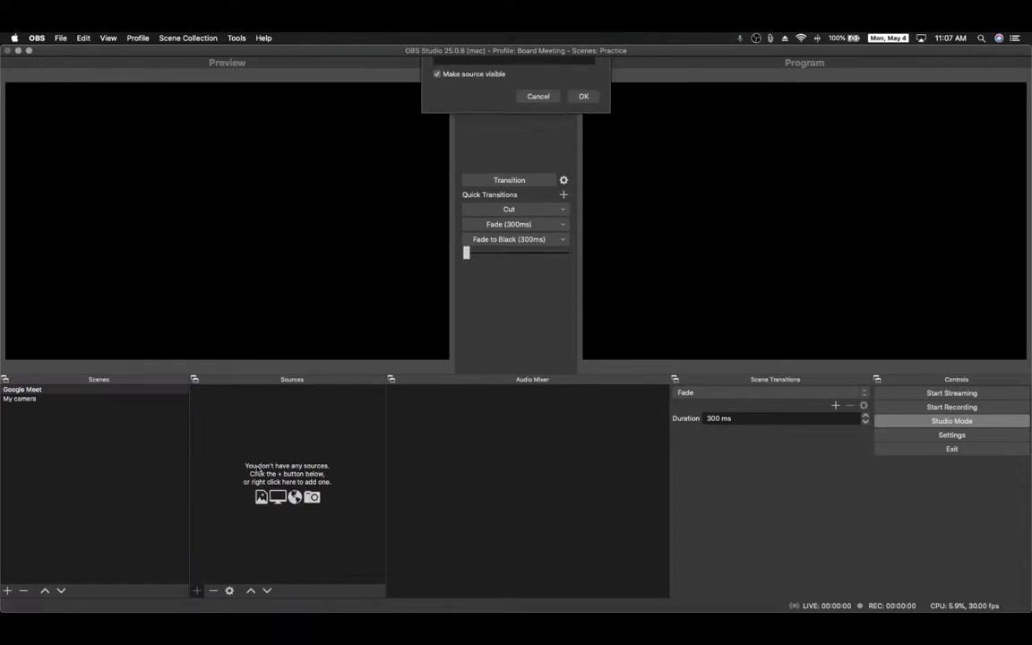
pyautogui.click(584, 207)
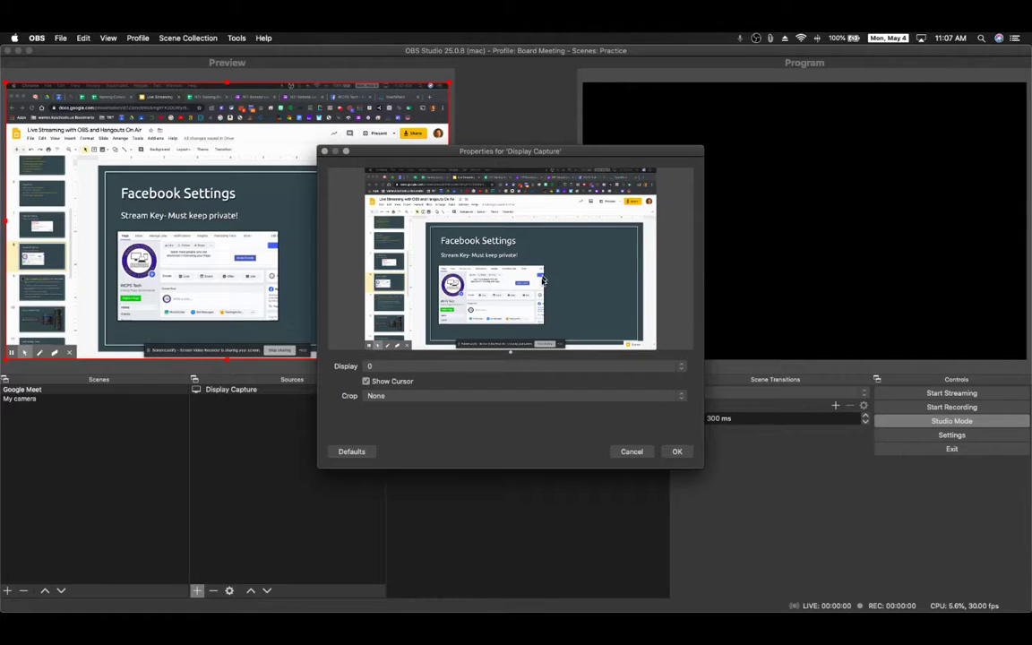
pyautogui.click(440, 368)
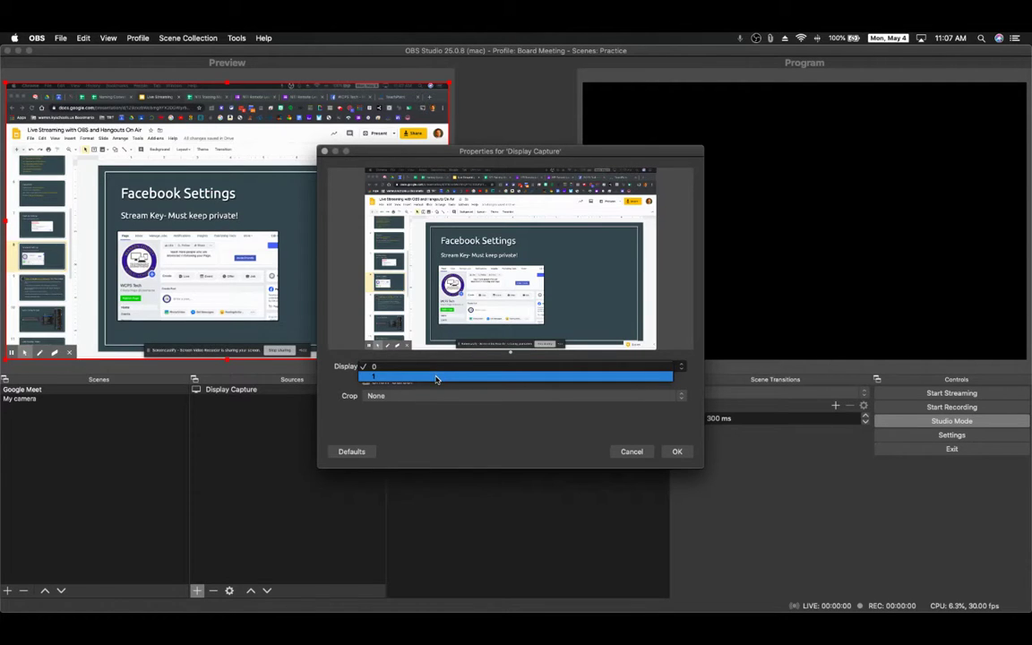
pyautogui.click(438, 378)
pyautogui.click(438, 366)
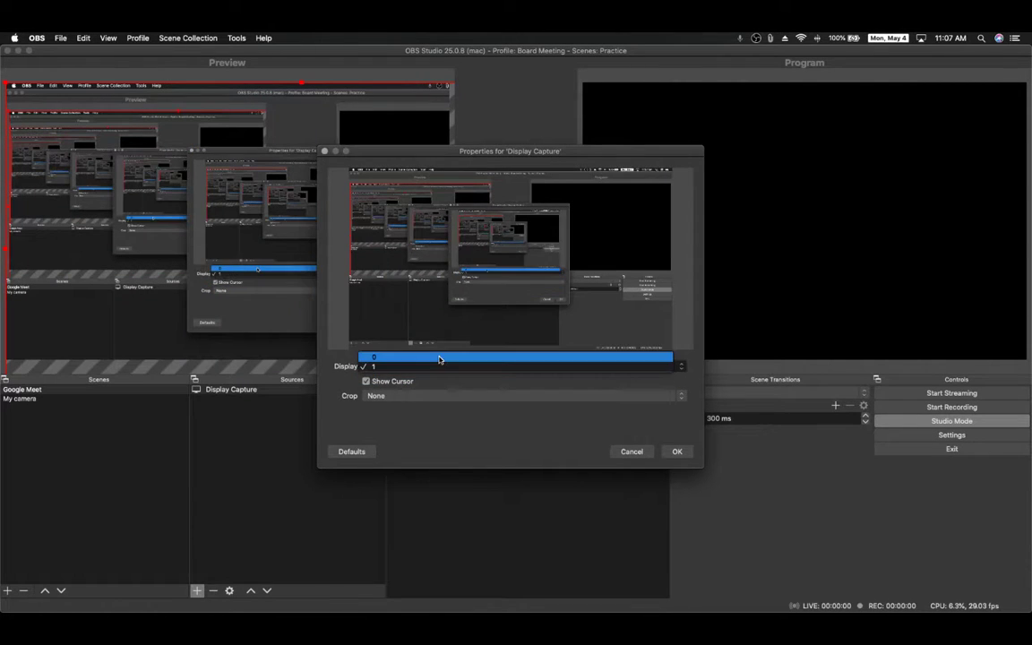
pyautogui.click(439, 359)
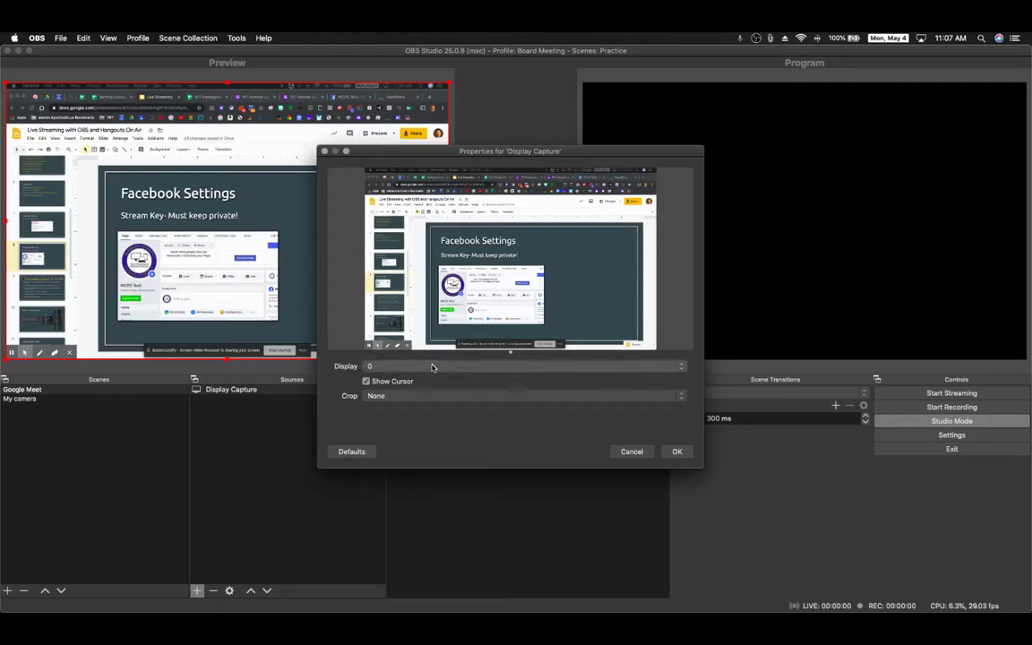
pyautogui.click(681, 452)
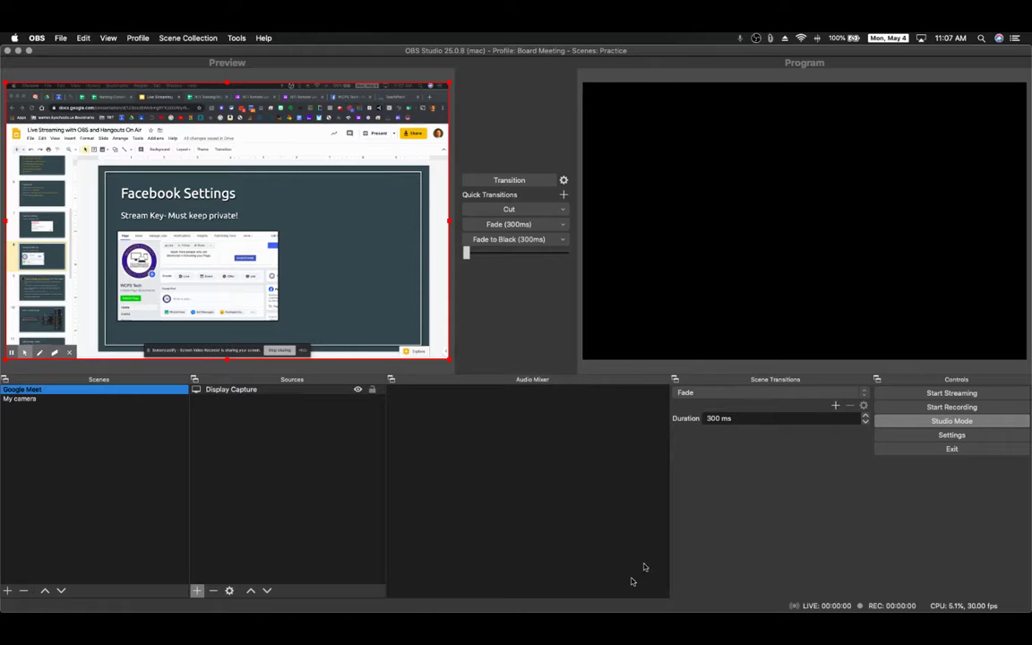
pyautogui.press('super+Tab')
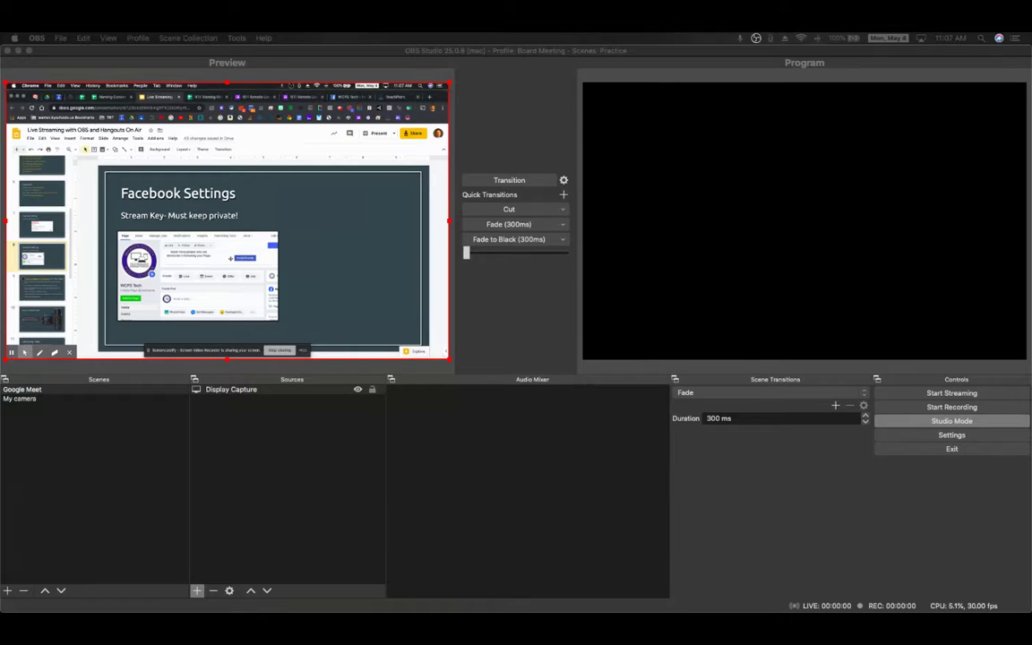
pyautogui.moveTo(230, 259); pyautogui.dragTo(201, 256)
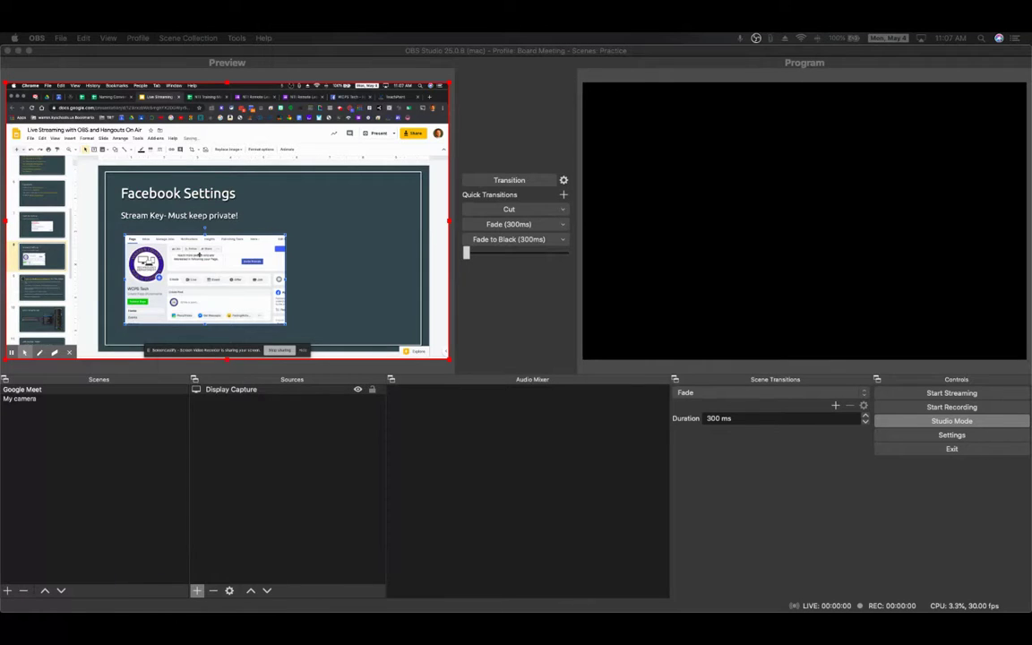
# Select the My camera scene and add a Video Capture Device source.
pyautogui.click(43, 391)
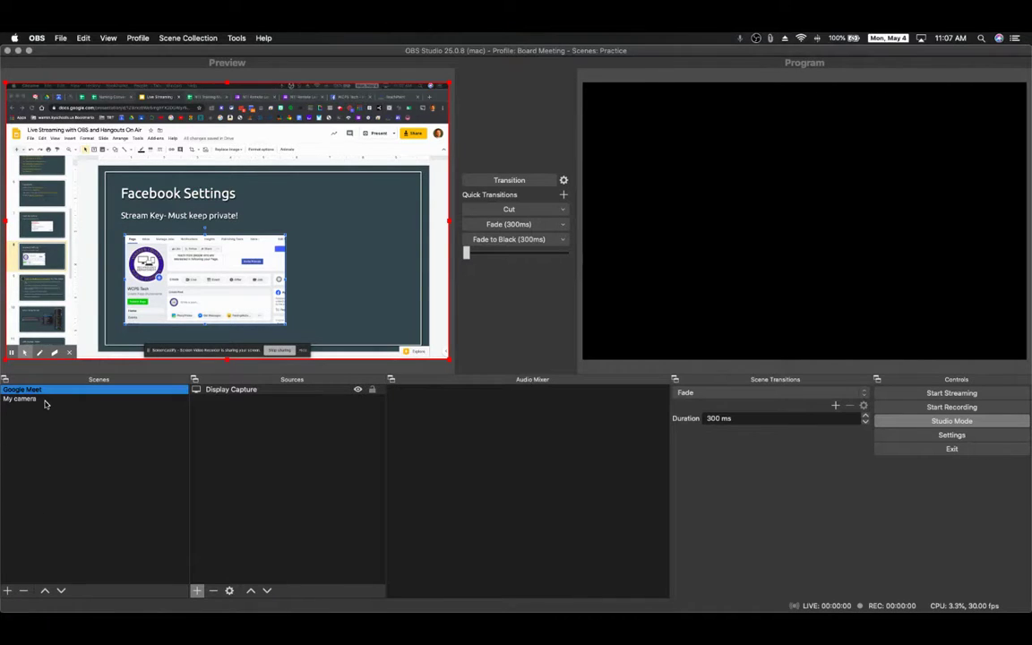
pyautogui.click(45, 400)
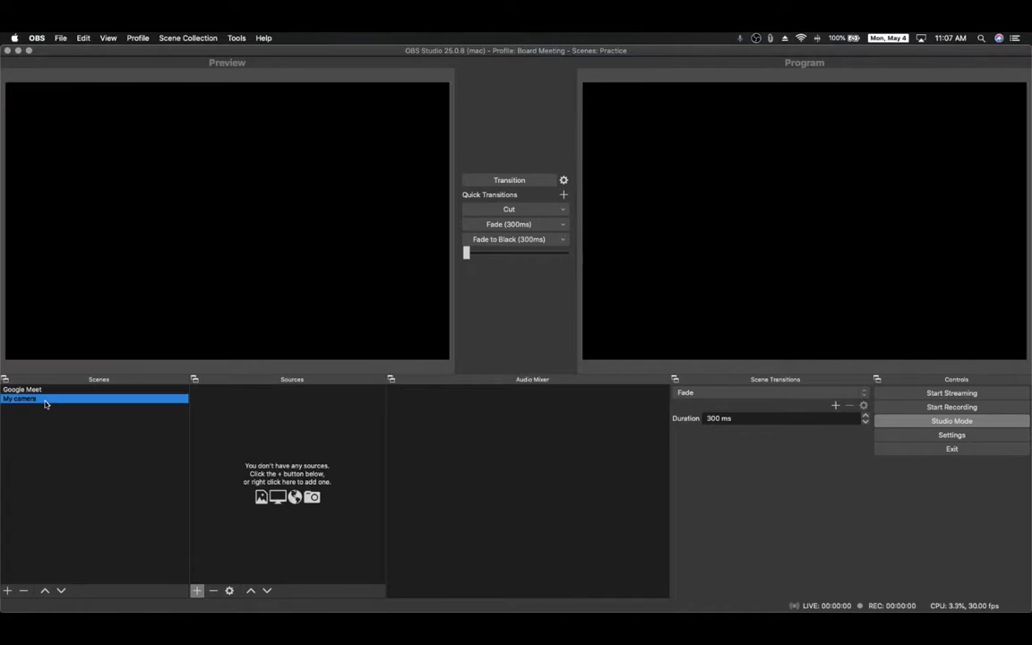
pyautogui.click(197, 590)
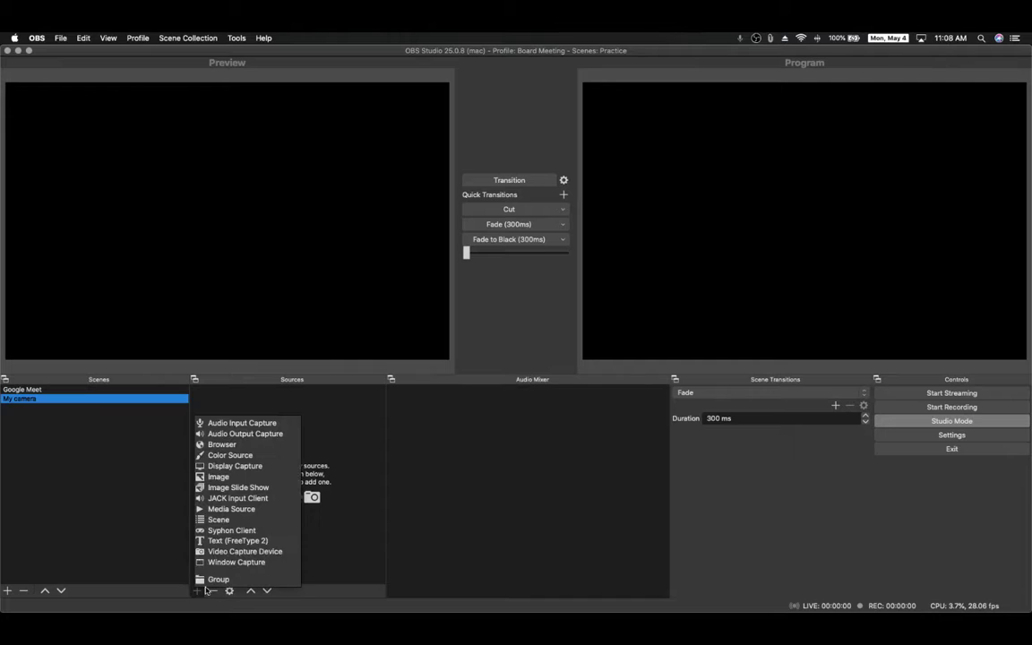
pyautogui.click(232, 552)
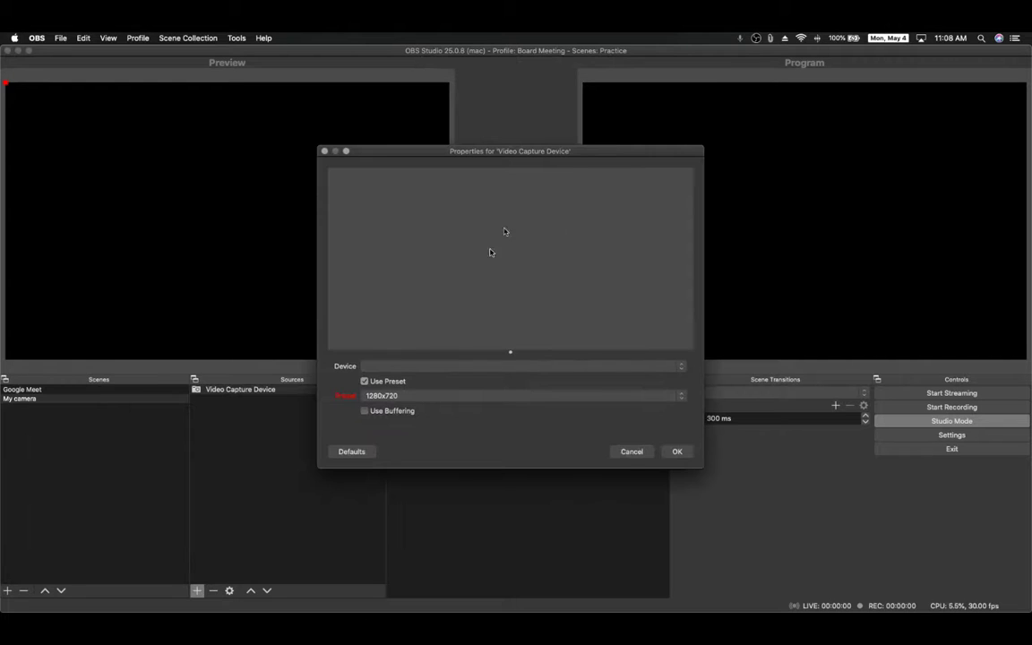
# Use the FaceTime HD Camera at 1280x720 and stretch it to fill the preview.
pyautogui.click(426, 371)
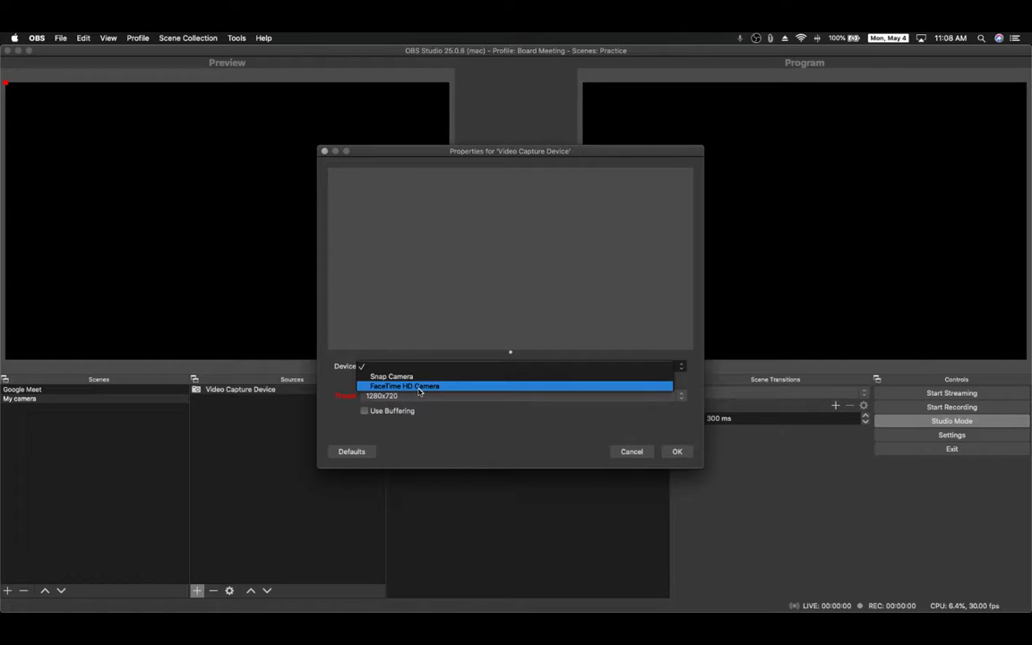
pyautogui.click(428, 387)
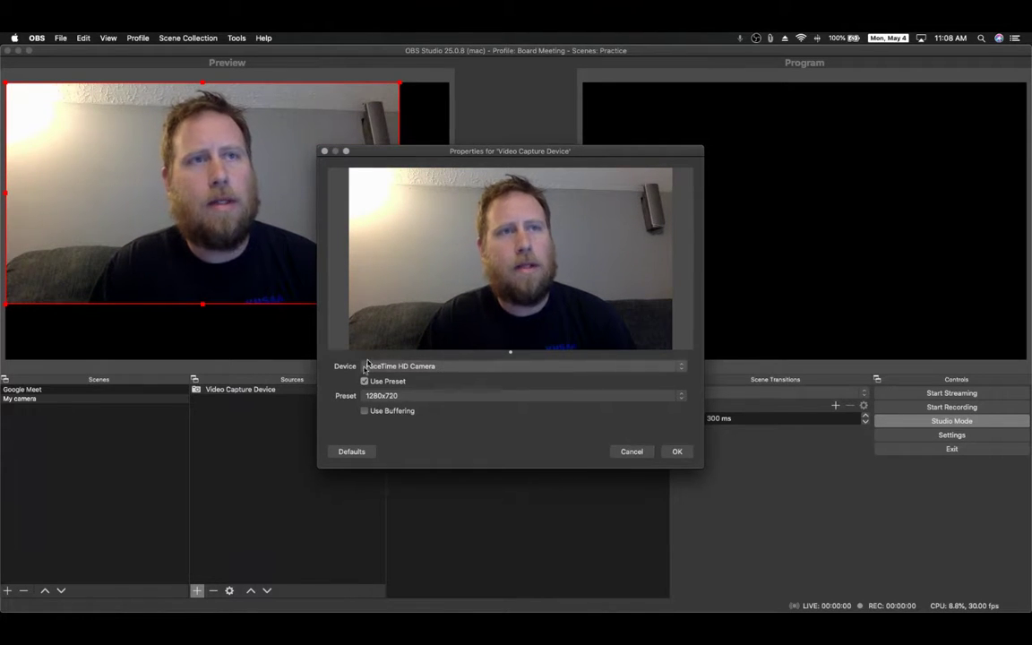
pyautogui.click(679, 452)
pyautogui.moveTo(401, 306); pyautogui.dragTo(463, 363)
pyautogui.moveTo(409, 304)
pyautogui.mouseDown()
pyautogui.moveTo(359, 304)
pyautogui.moveTo(385, 306)
pyautogui.moveTo(389, 287)
pyautogui.moveTo(408, 288)
pyautogui.mouseUp()
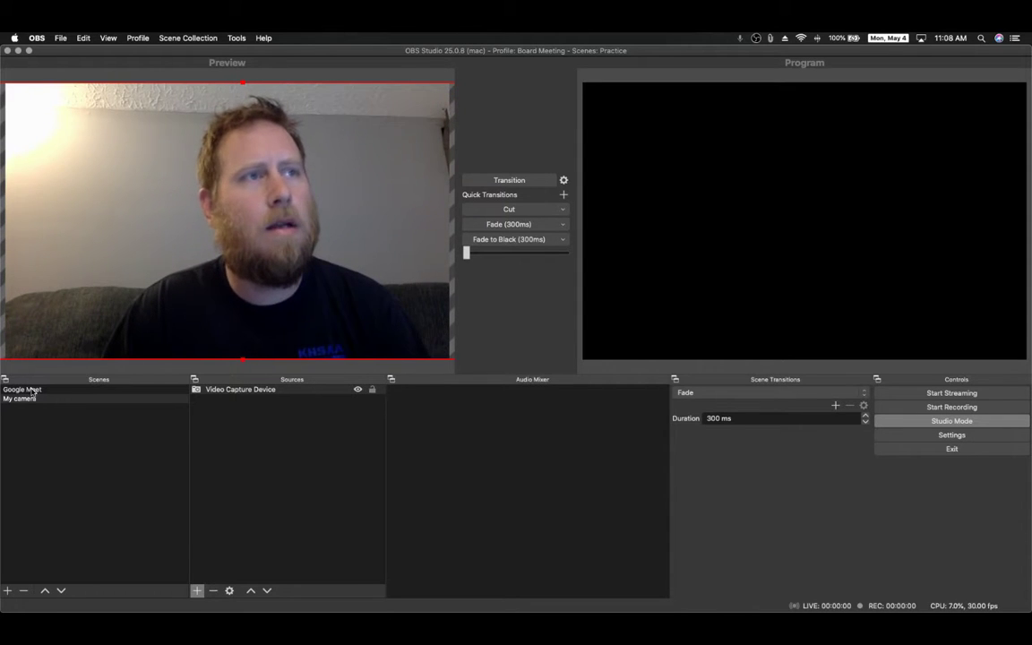
# Swap the two scenes with Transition, then turn Studio Mode off and back on.
pyautogui.click(518, 180)
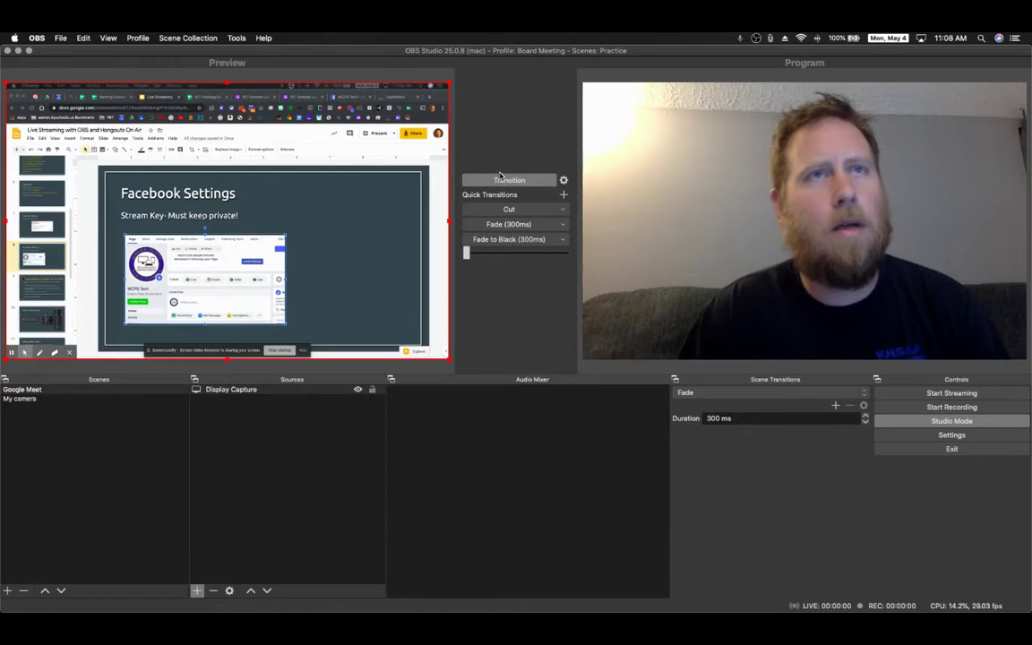
pyautogui.click(500, 180)
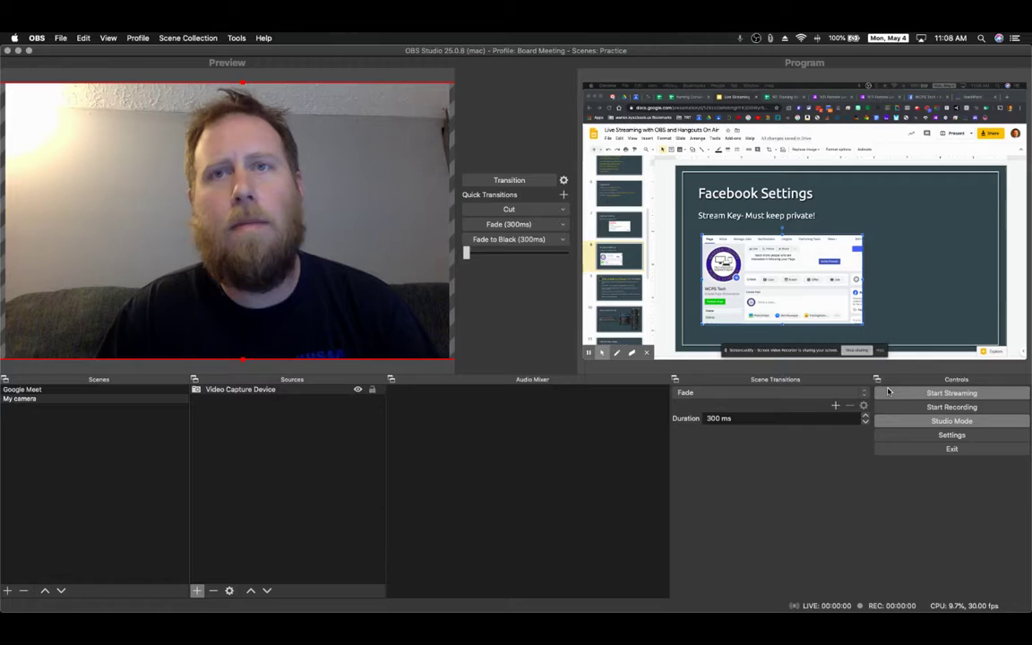
pyautogui.click(889, 422)
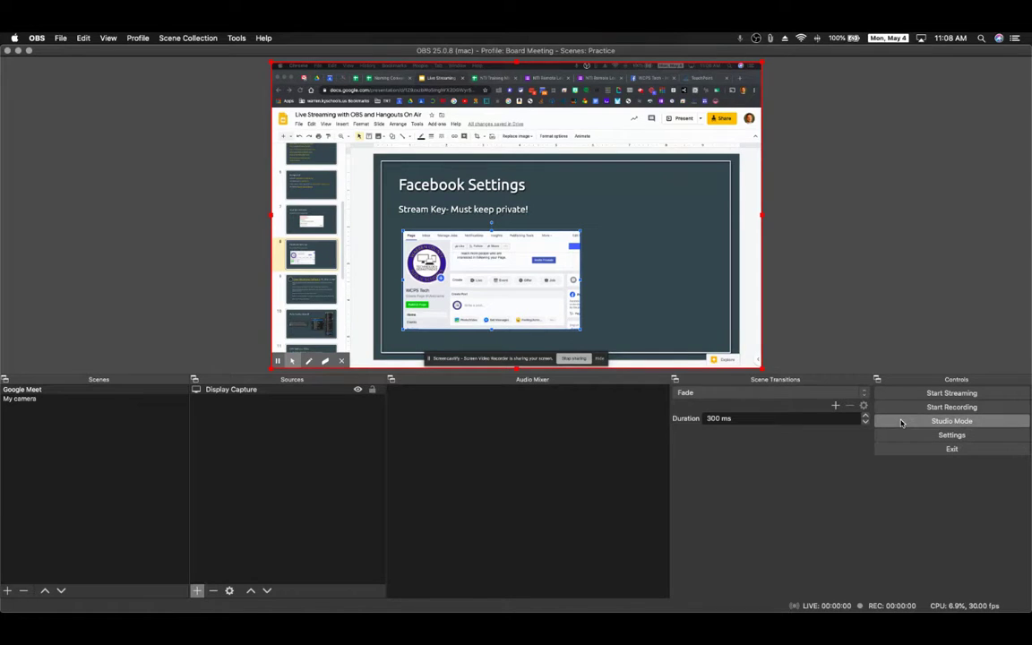
pyautogui.click(932, 421)
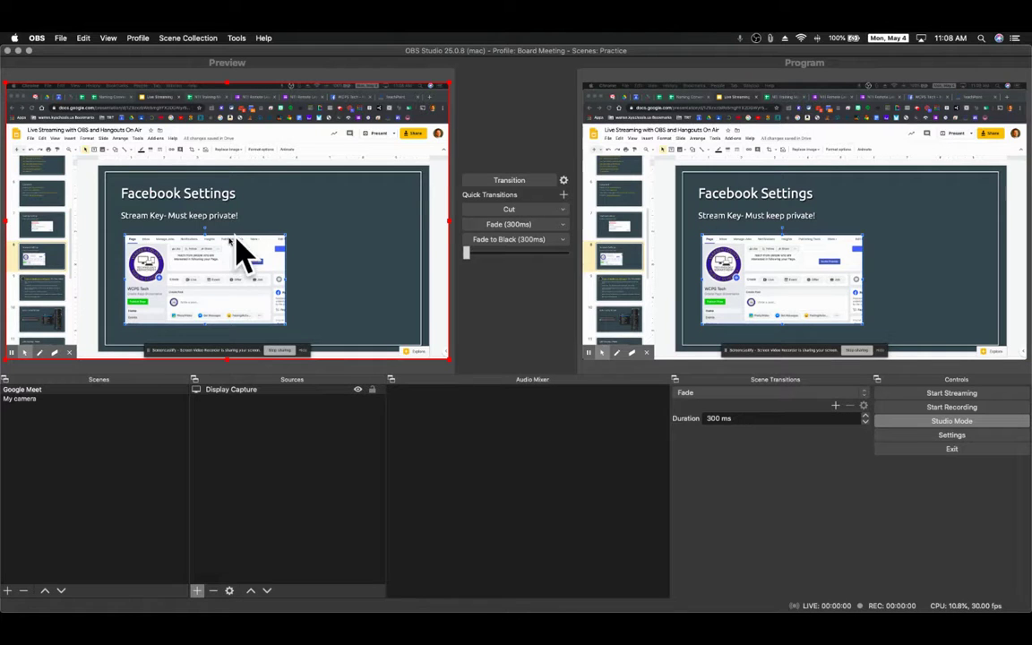
# Load My camera into Preview and transition back and forth, ending with the camera live.
pyautogui.click(77, 399)
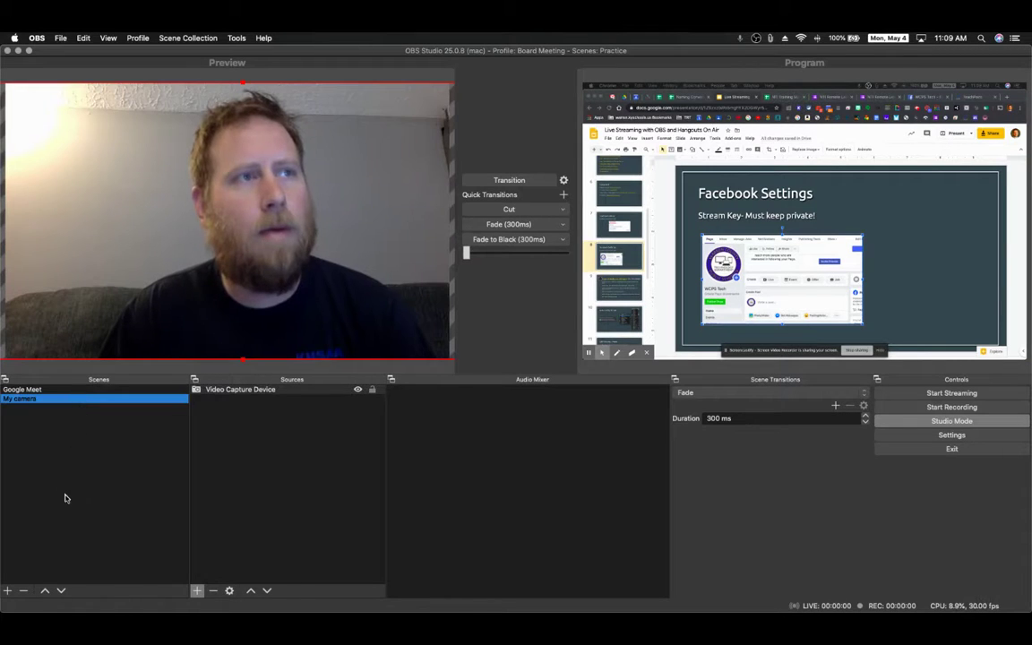
pyautogui.click(509, 180)
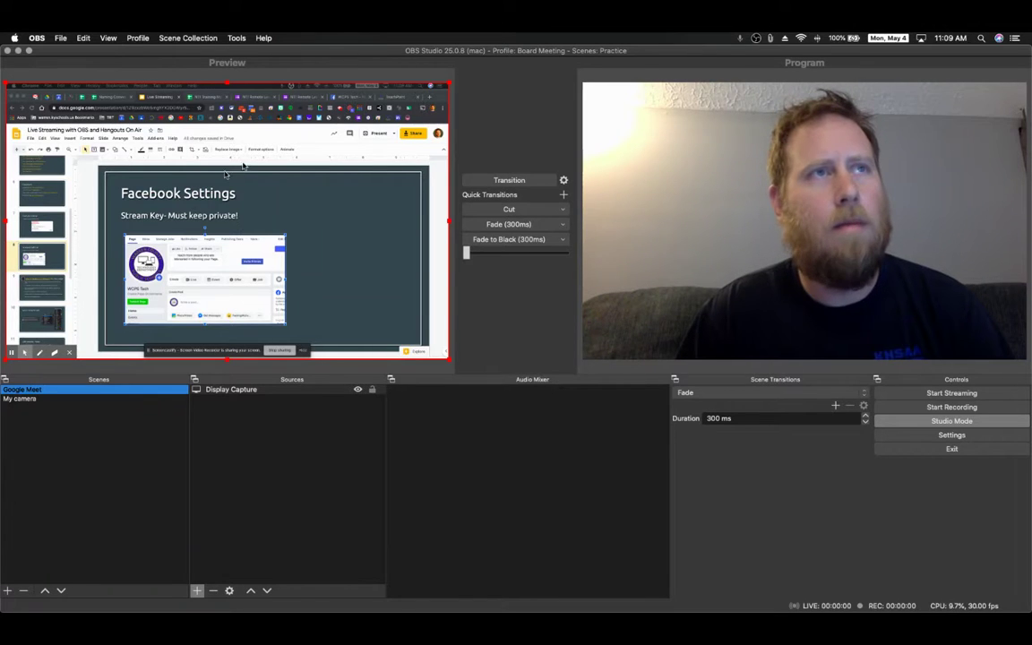
pyautogui.click(535, 182)
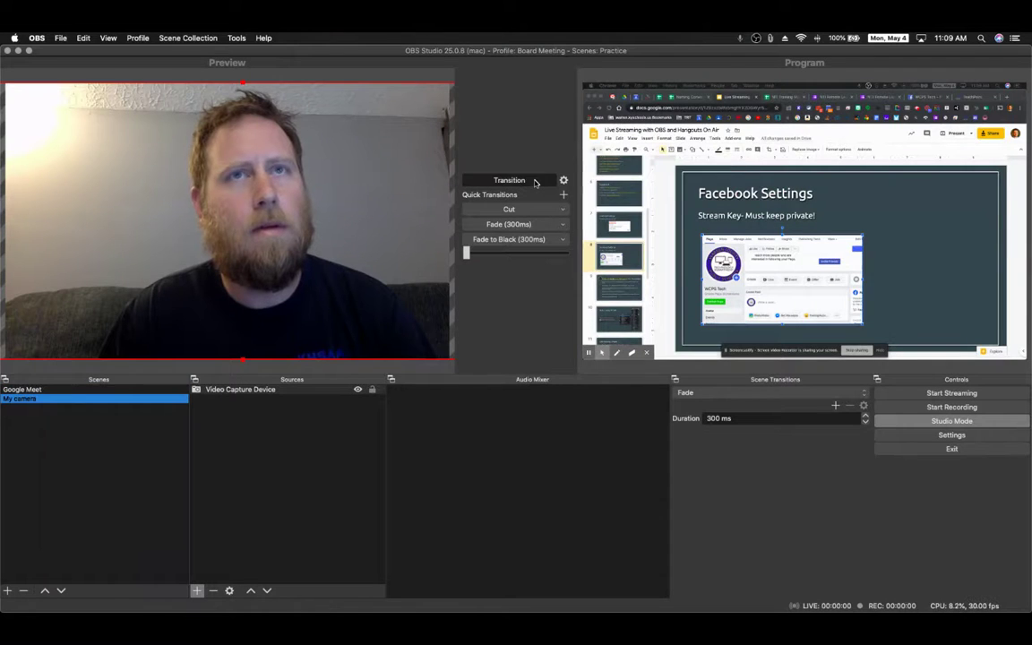
pyautogui.click(535, 182)
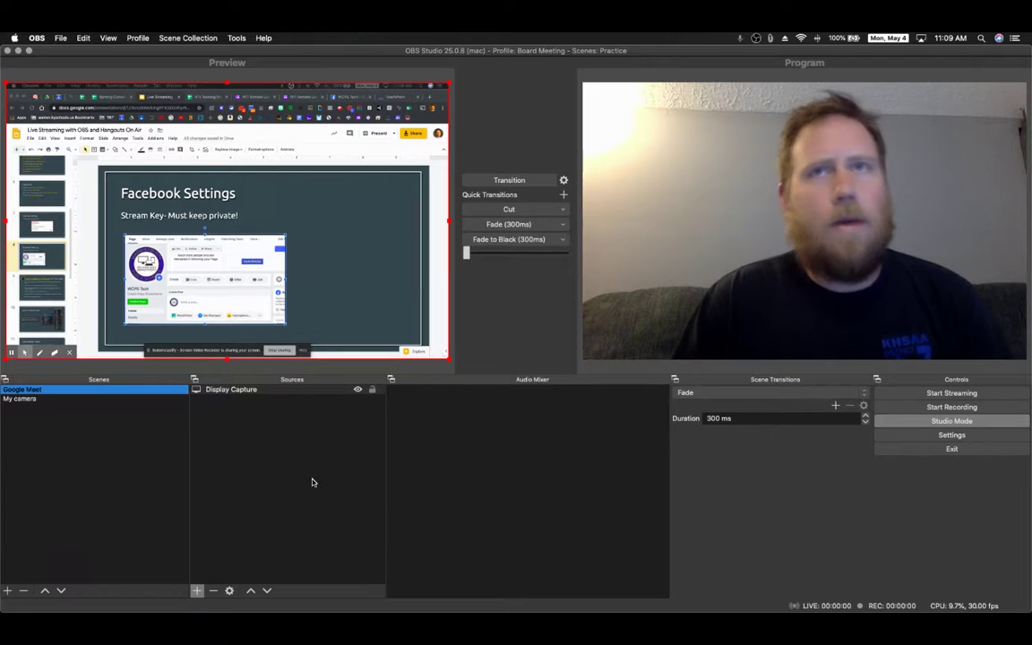
# Drop Warren-County.png into Google Meet and shrink it into the slides' bottom-left corner.
pyautogui.click(254, 414)
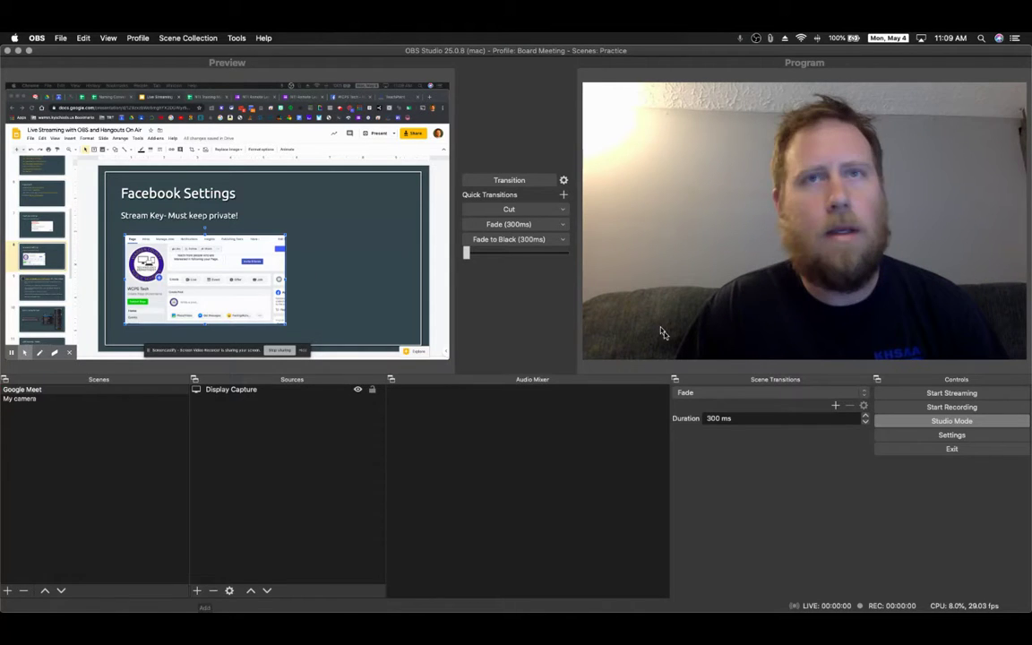
pyautogui.moveTo(1022, 600)
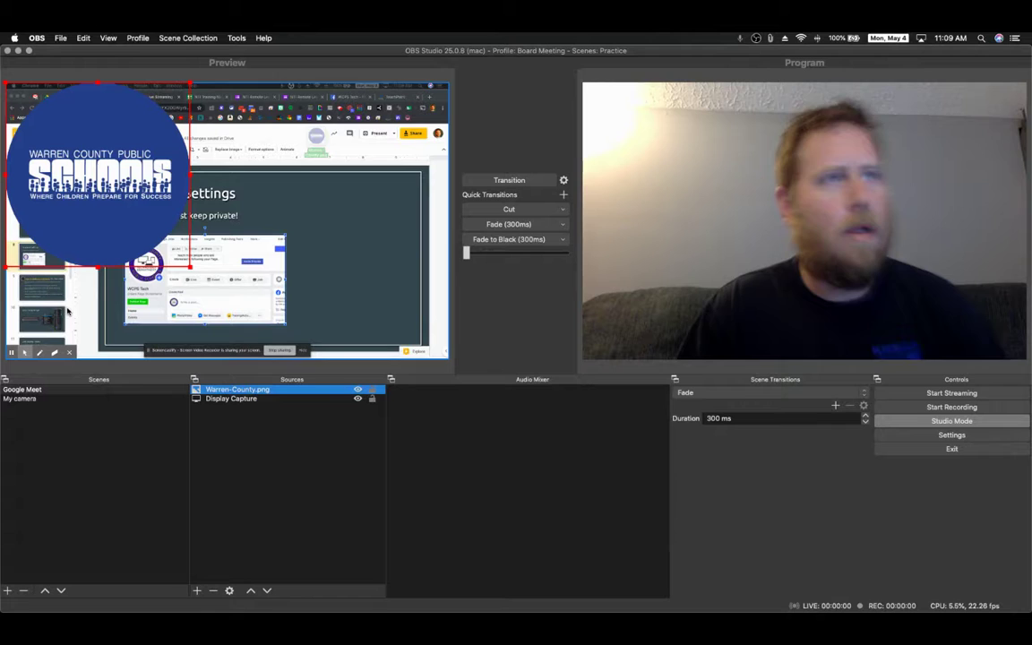
pyautogui.moveTo(190, 83); pyautogui.dragTo(86, 279)
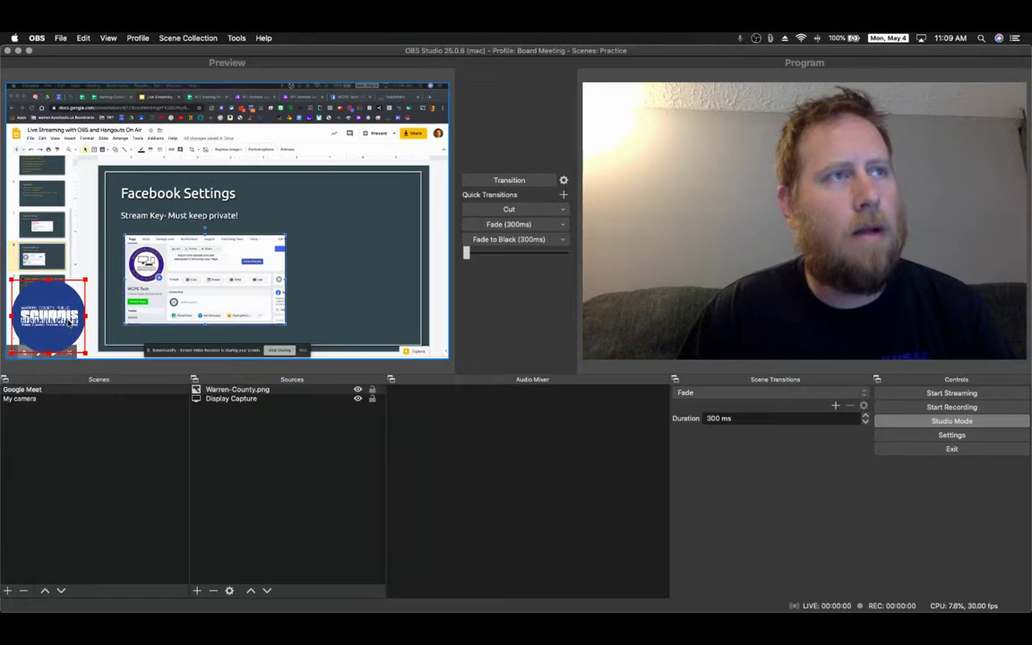
pyautogui.click(163, 465)
pyautogui.click(207, 476)
pyautogui.click(282, 468)
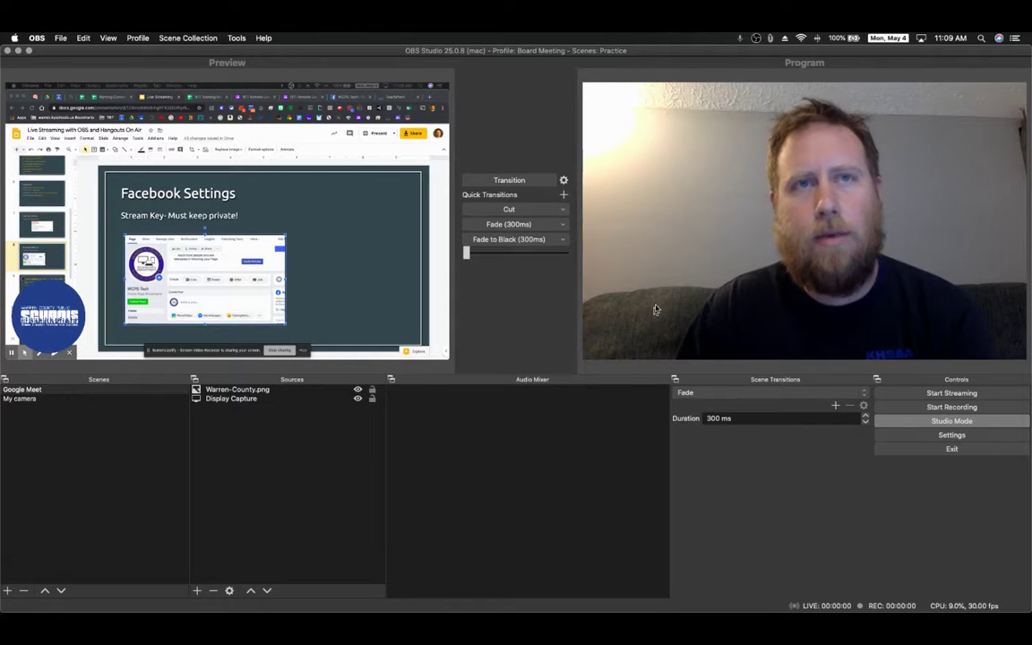
# Put the slides on Program and add an Audio Input Capture using the Built-in Microphone.
pyautogui.click(482, 183)
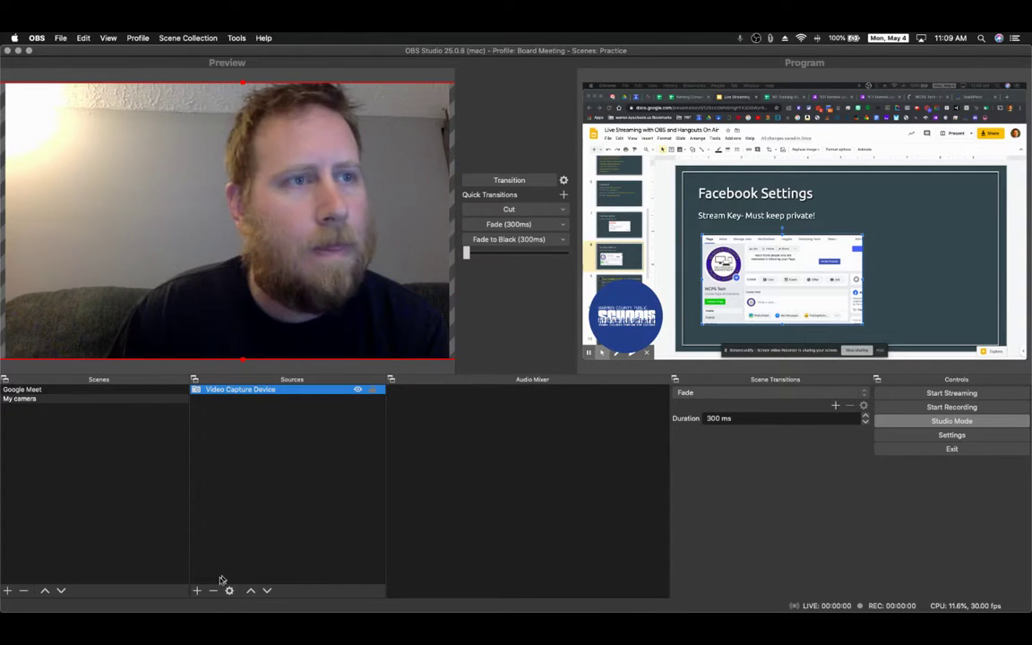
pyautogui.click(197, 590)
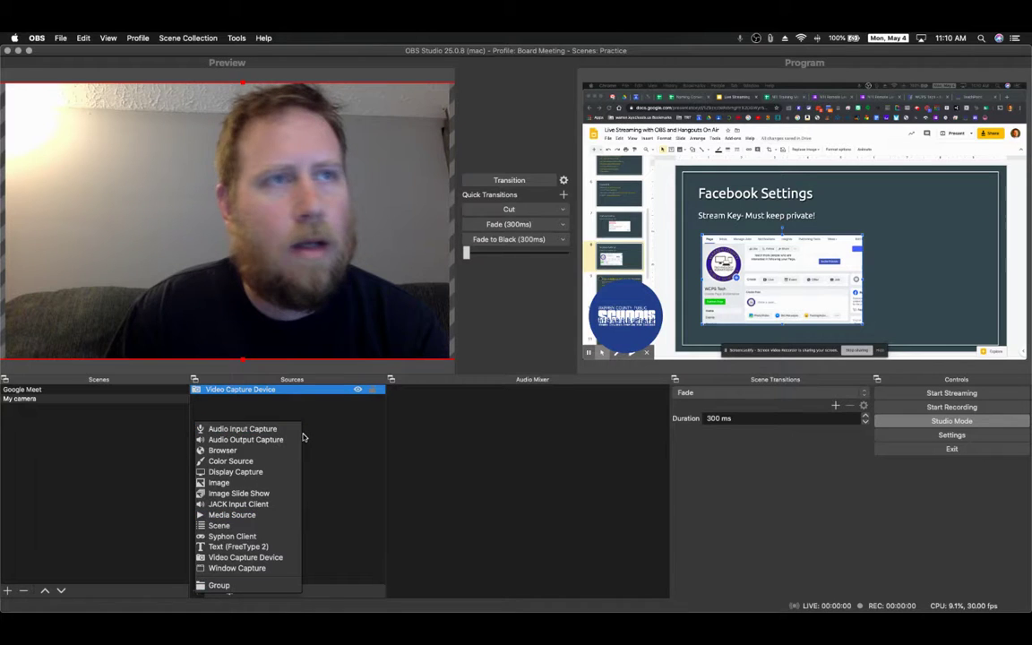
pyautogui.click(269, 430)
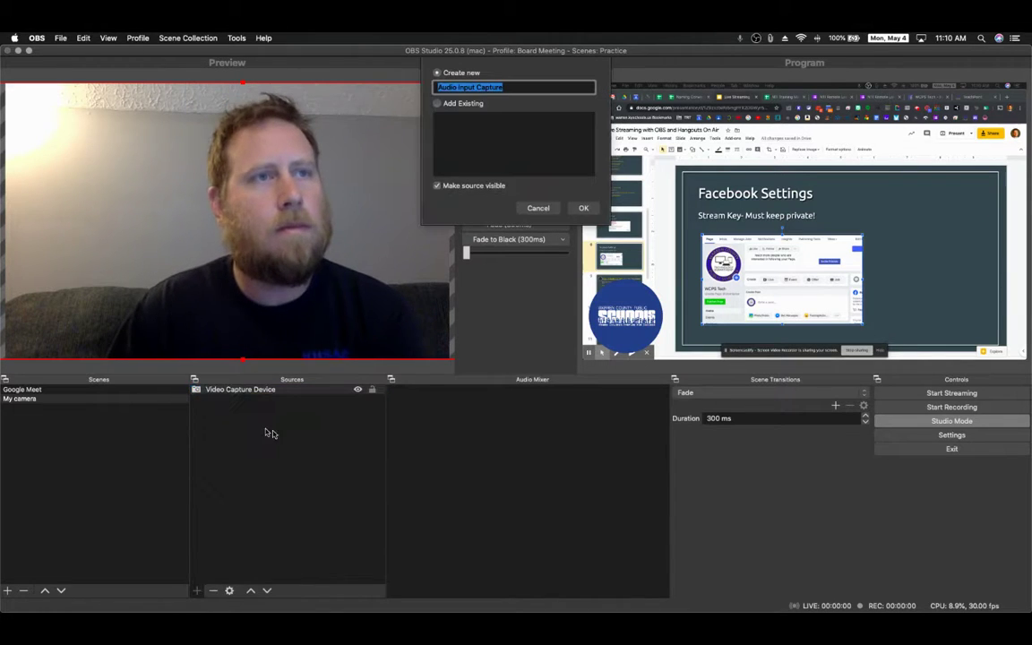
pyautogui.click(583, 208)
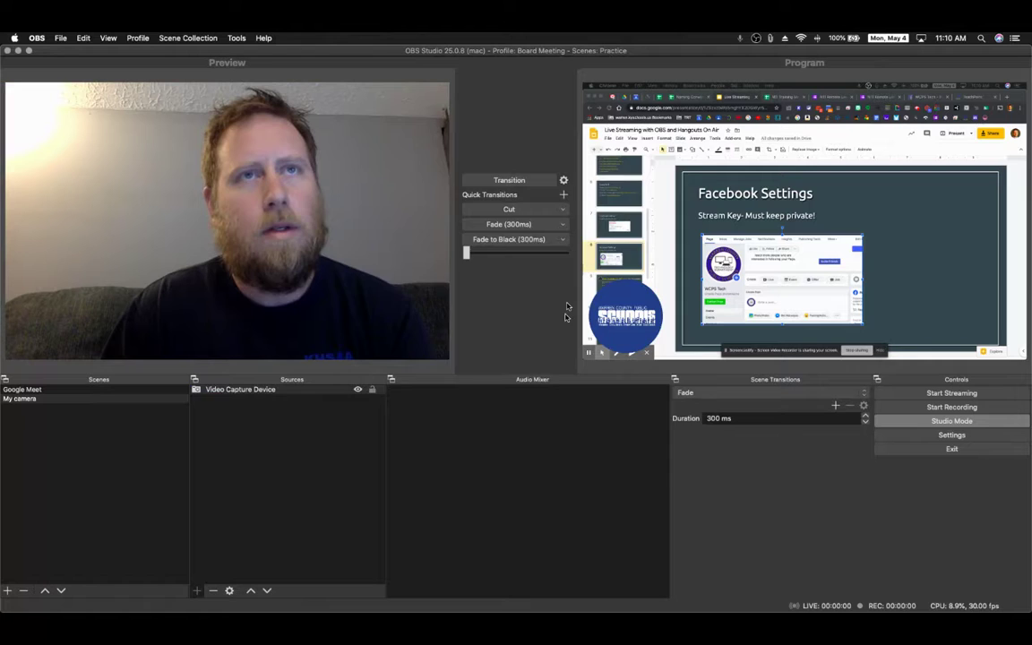
pyautogui.click(414, 182)
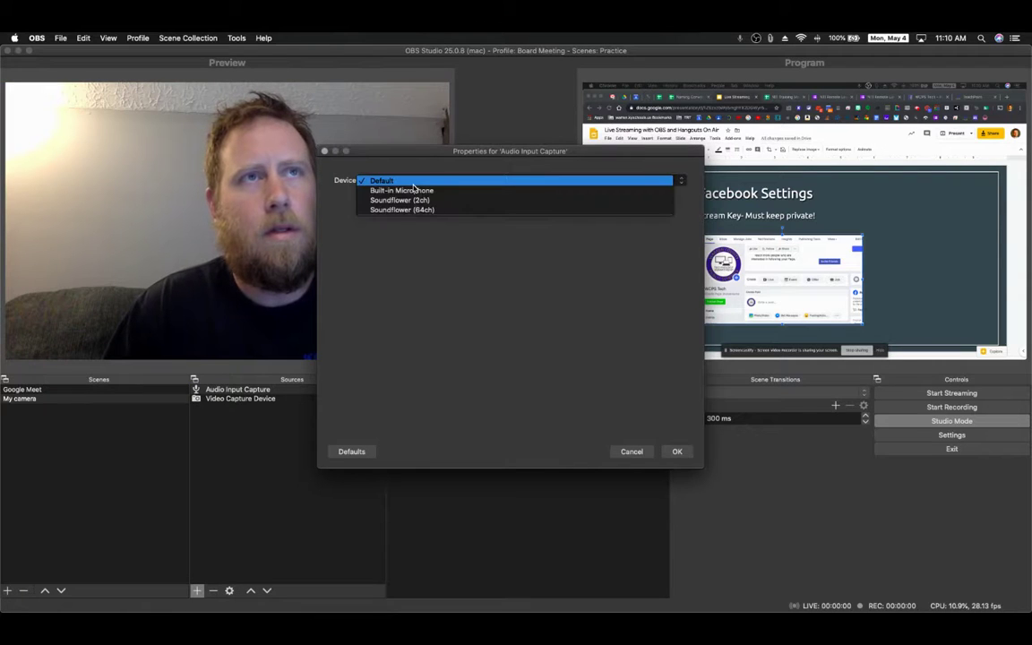
pyautogui.click(415, 190)
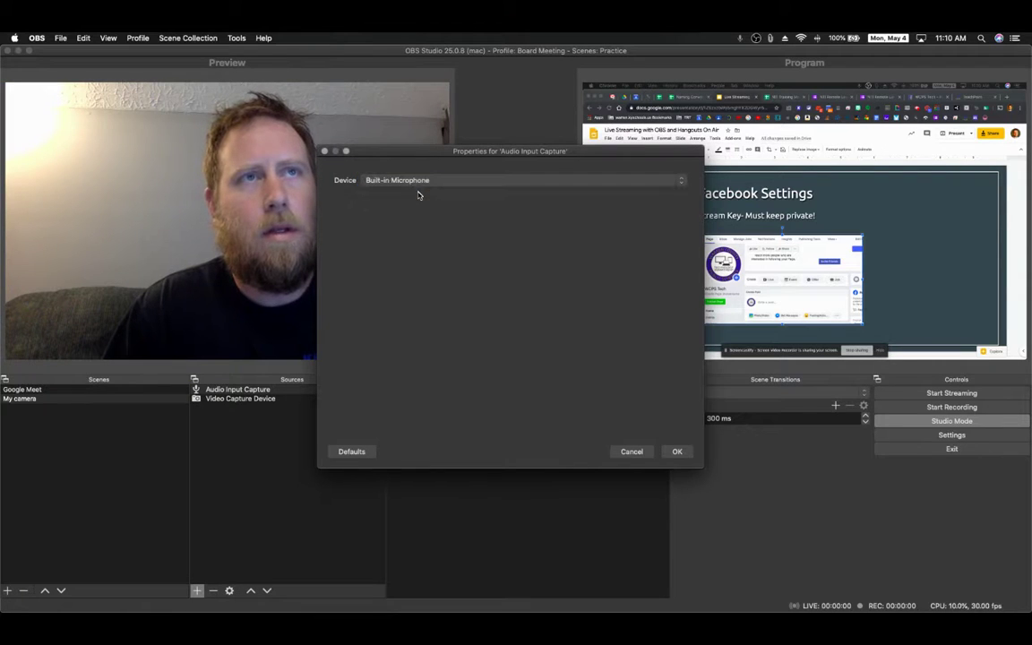
pyautogui.click(677, 451)
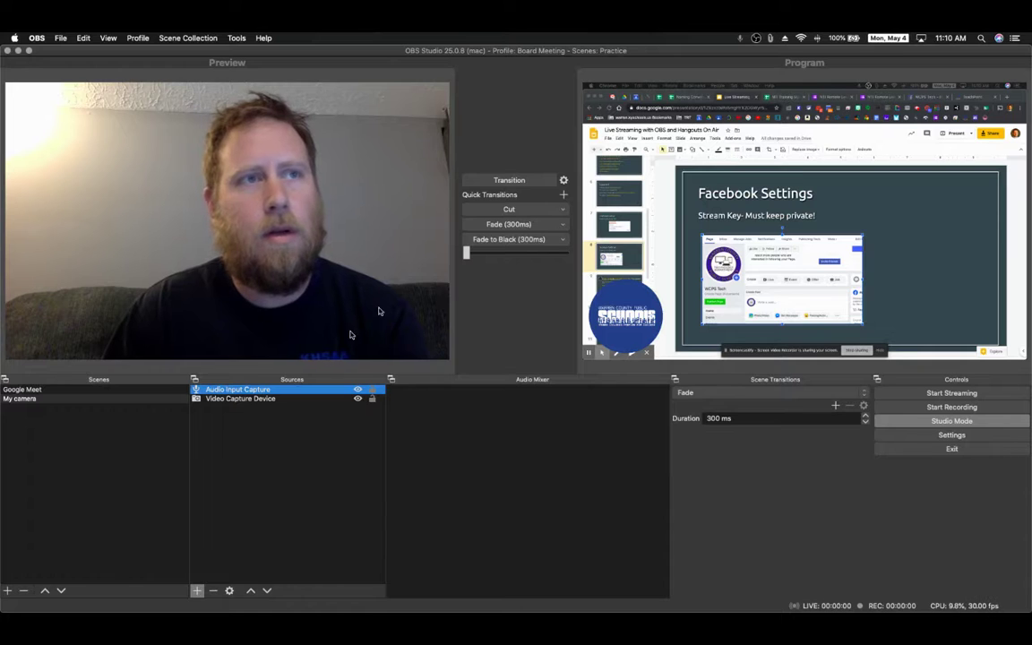
# Transition the camera back to Program and lower the microphone to -4.1 dB.
pyautogui.click(490, 179)
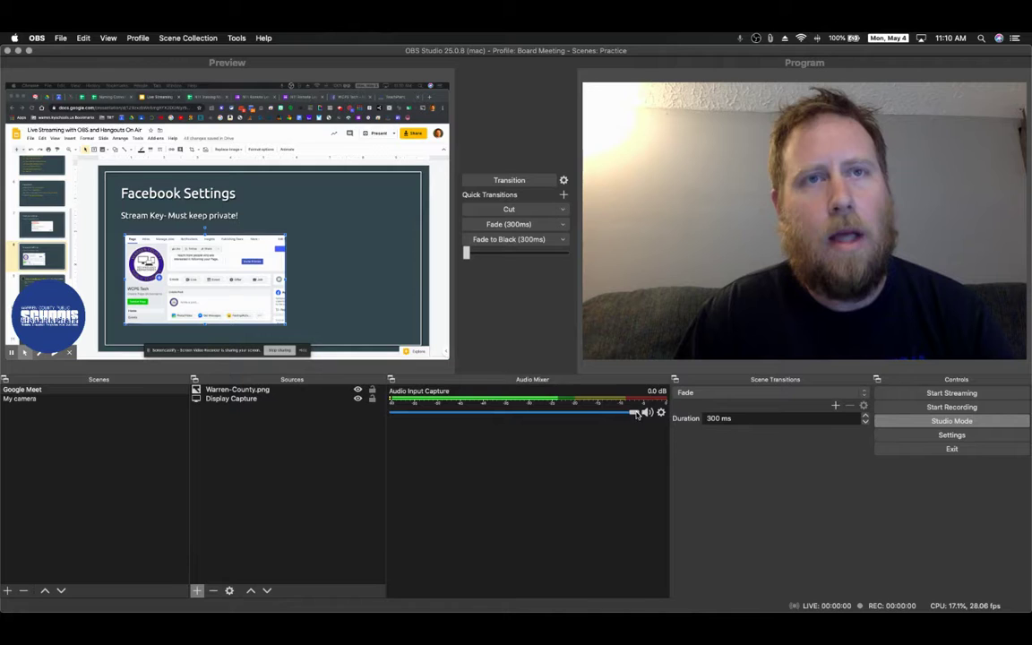
pyautogui.moveTo(616, 418); pyautogui.dragTo(592, 425)
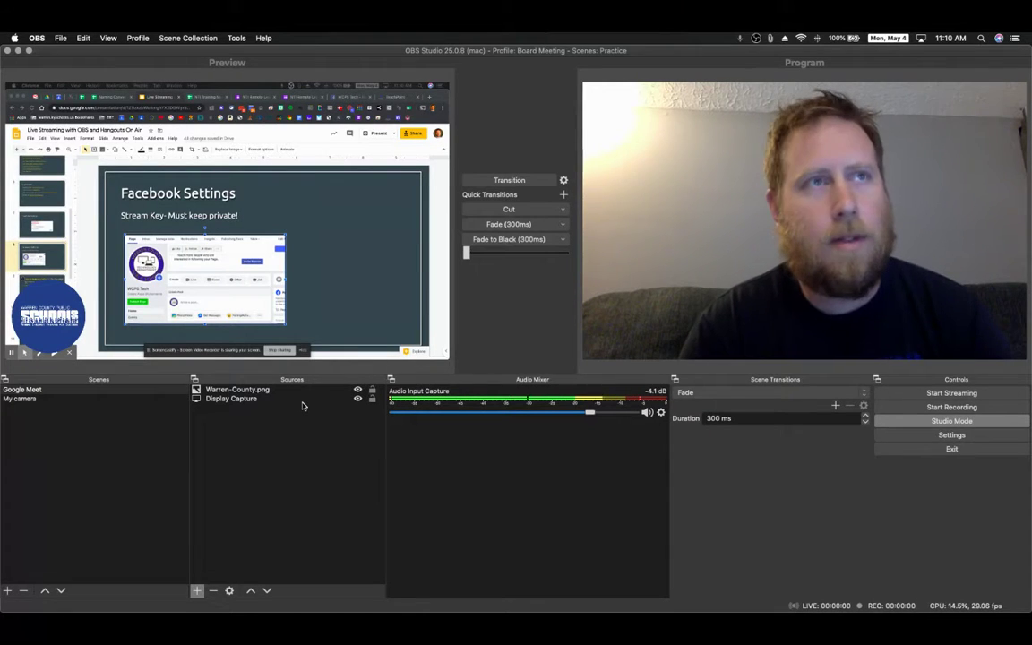
pyautogui.click(107, 401)
# Preview Google Meet and add a second Audio Input Capture on Soundflower (2ch).
pyautogui.click(115, 392)
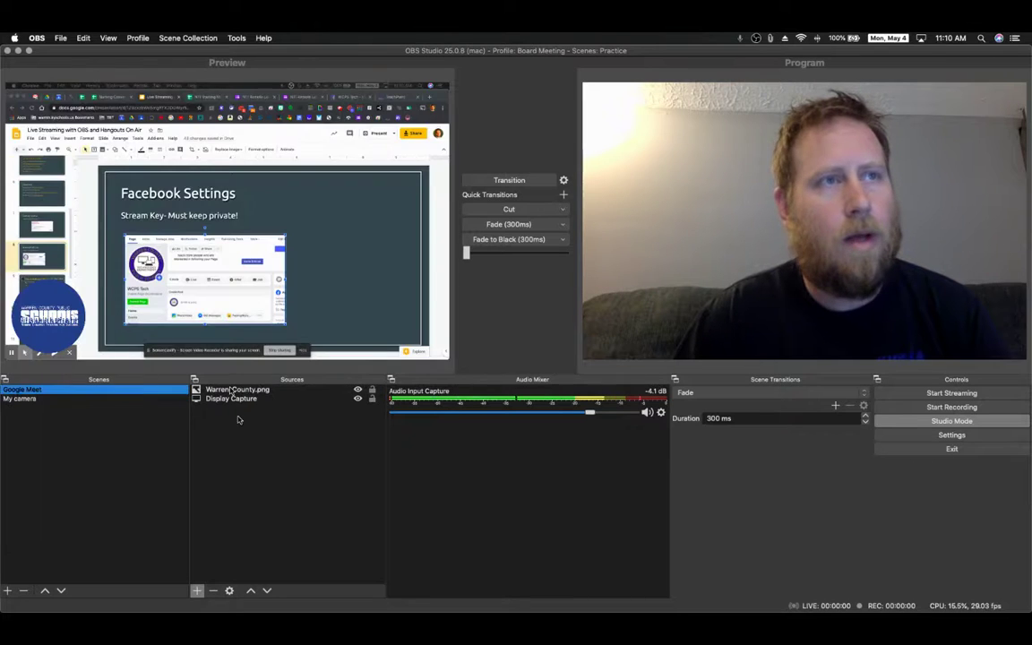
pyautogui.click(197, 591)
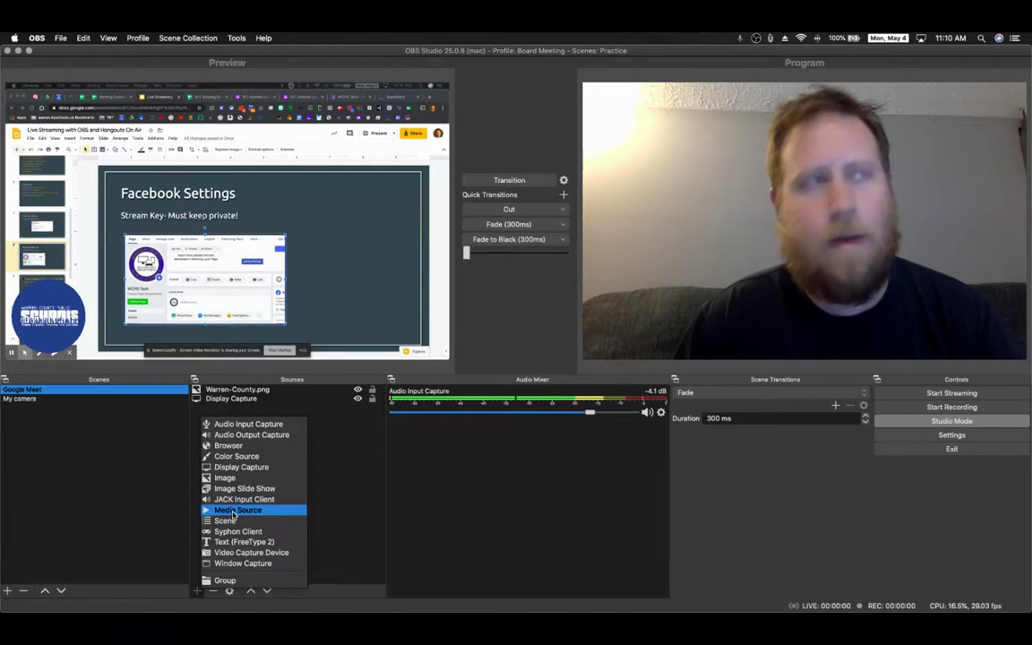
pyautogui.click(251, 426)
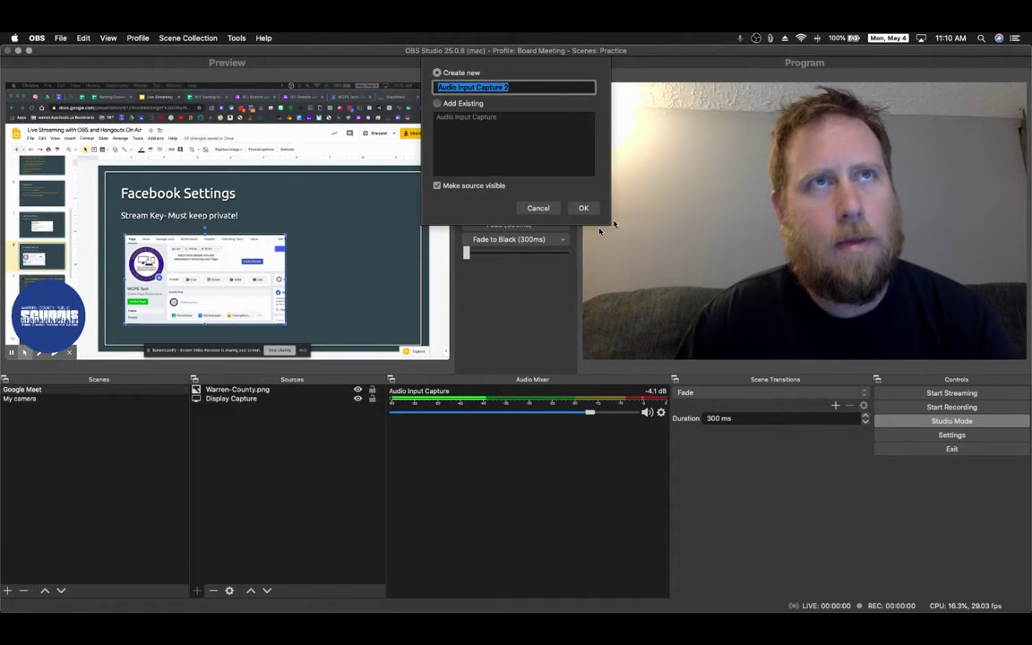
pyautogui.click(583, 208)
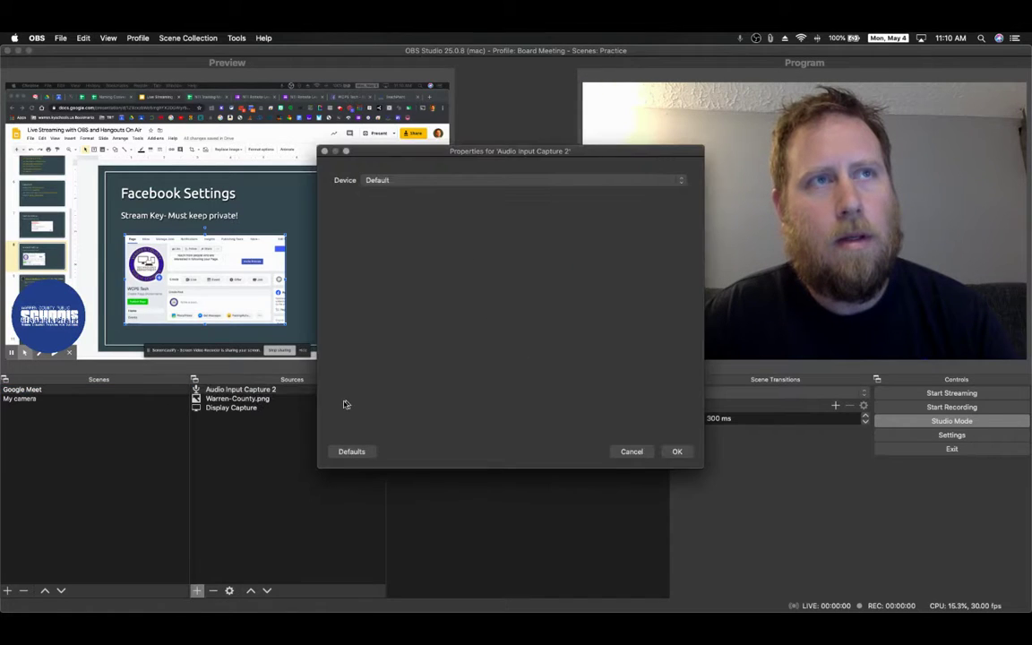
pyautogui.click(377, 180)
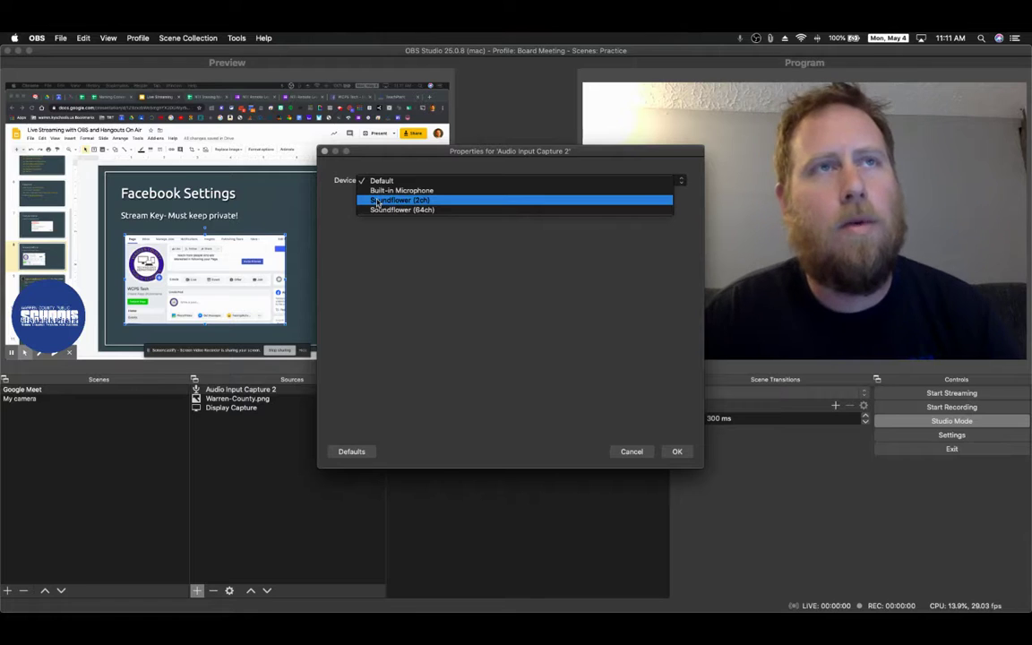
pyautogui.click(391, 200)
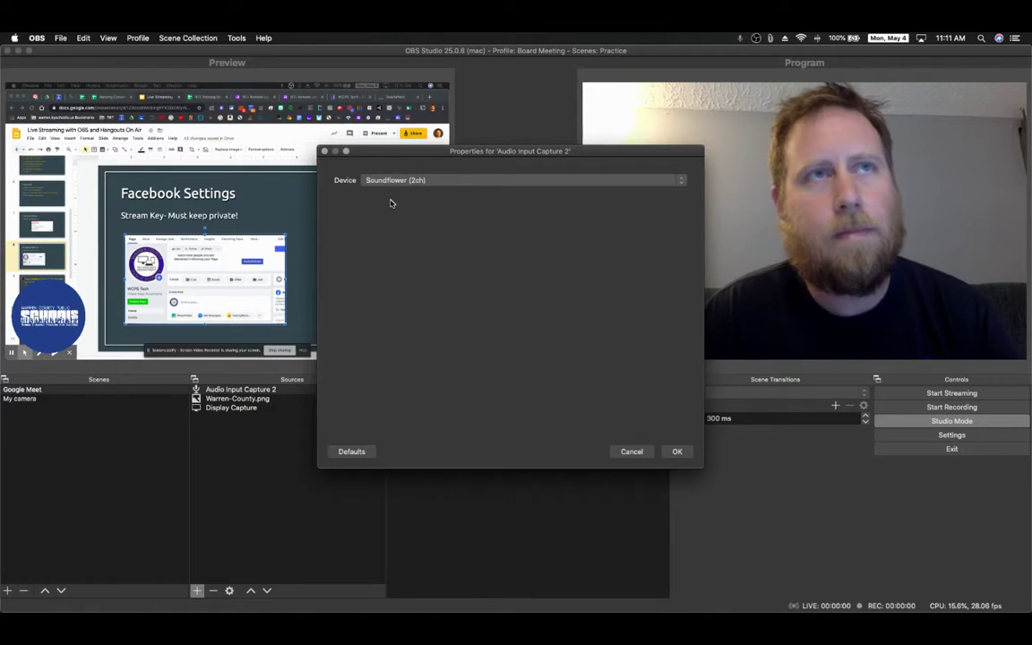
pyautogui.click(677, 452)
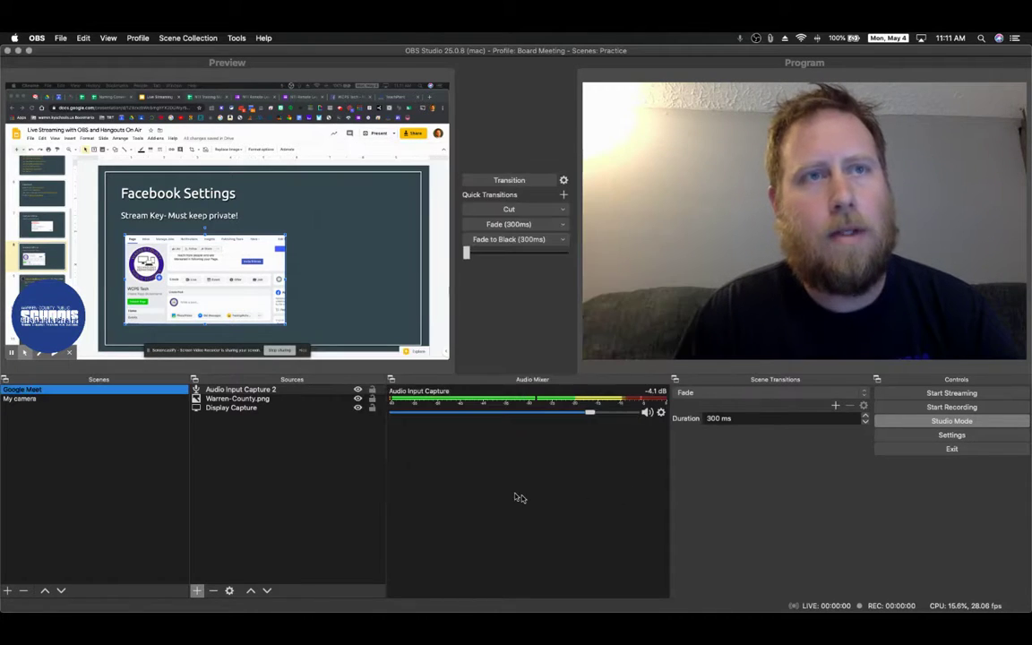
# Transition the slides to Program, lower Audio Input Capture 2 to -3.8 dB, and select the webcam.
pyautogui.click(472, 182)
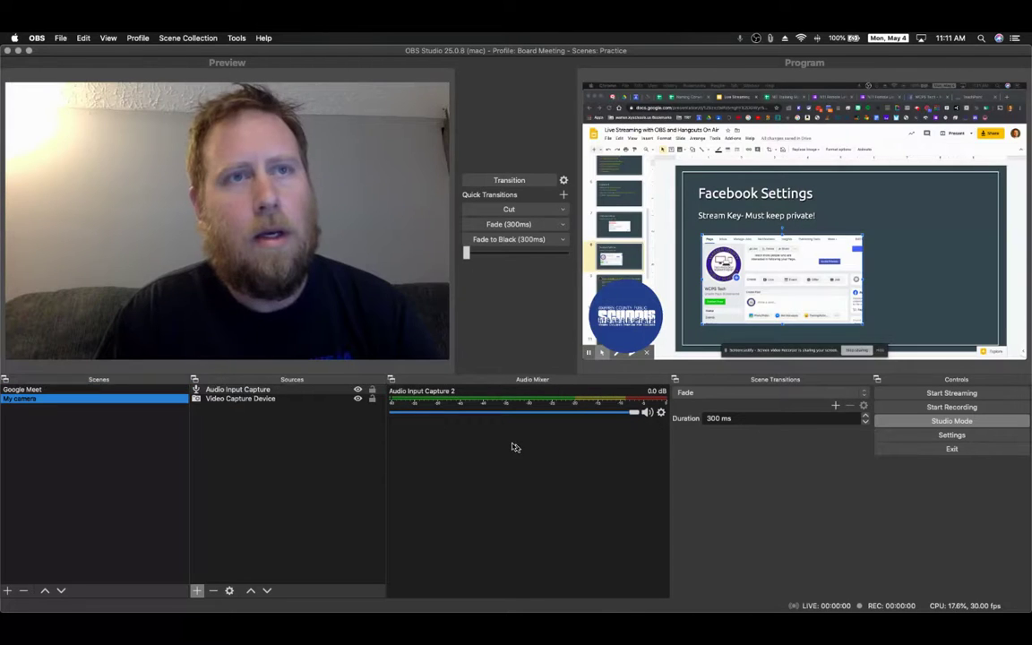
pyautogui.moveTo(621, 414); pyautogui.dragTo(606, 412)
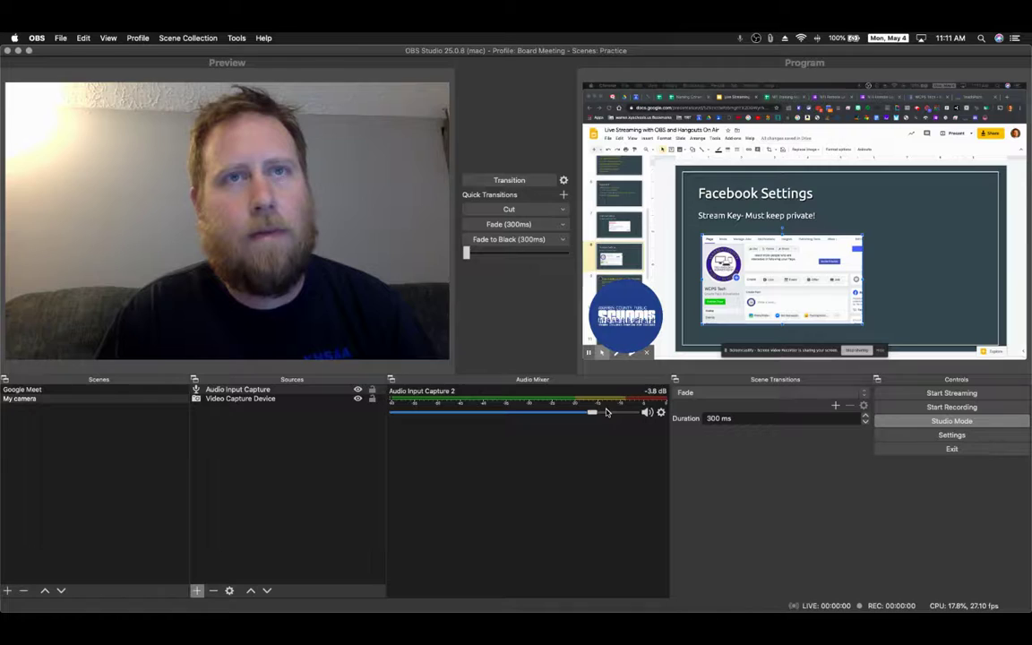
pyautogui.click(326, 331)
pyautogui.click(519, 525)
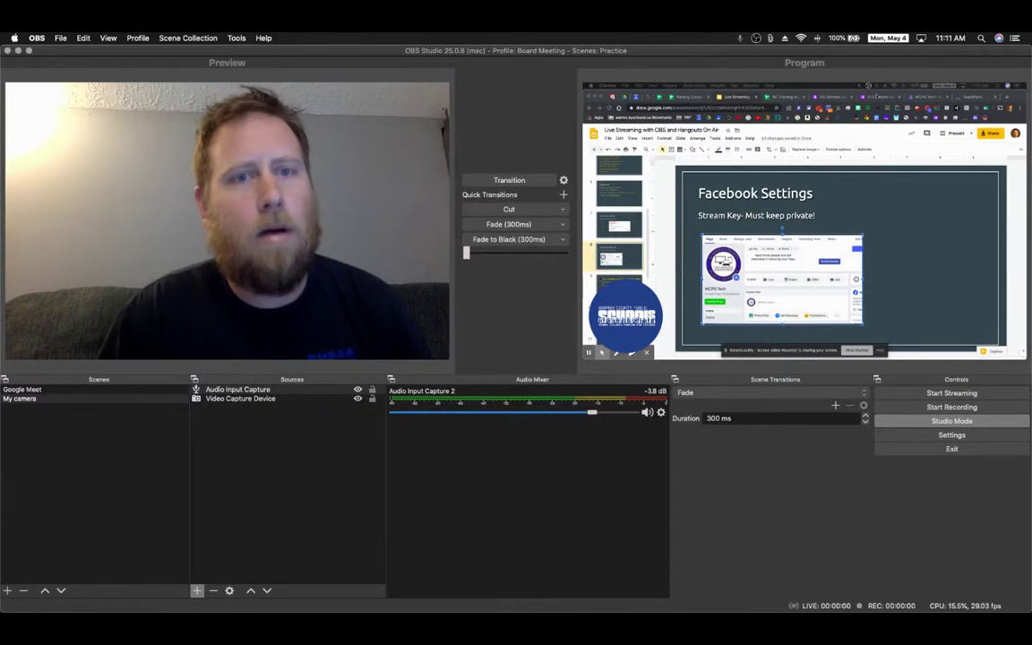
pyautogui.click(146, 161)
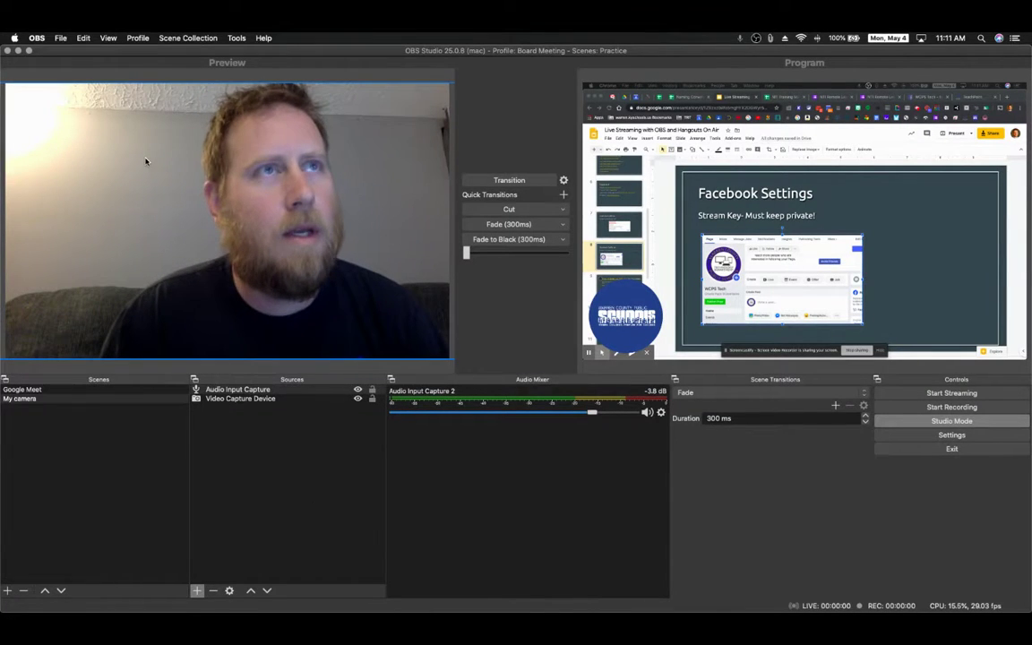
# Search Google for 'soundflower download' in a new Chrome tab, then open System Preferences.
pyautogui.hotkey('ctrl', 'Left')
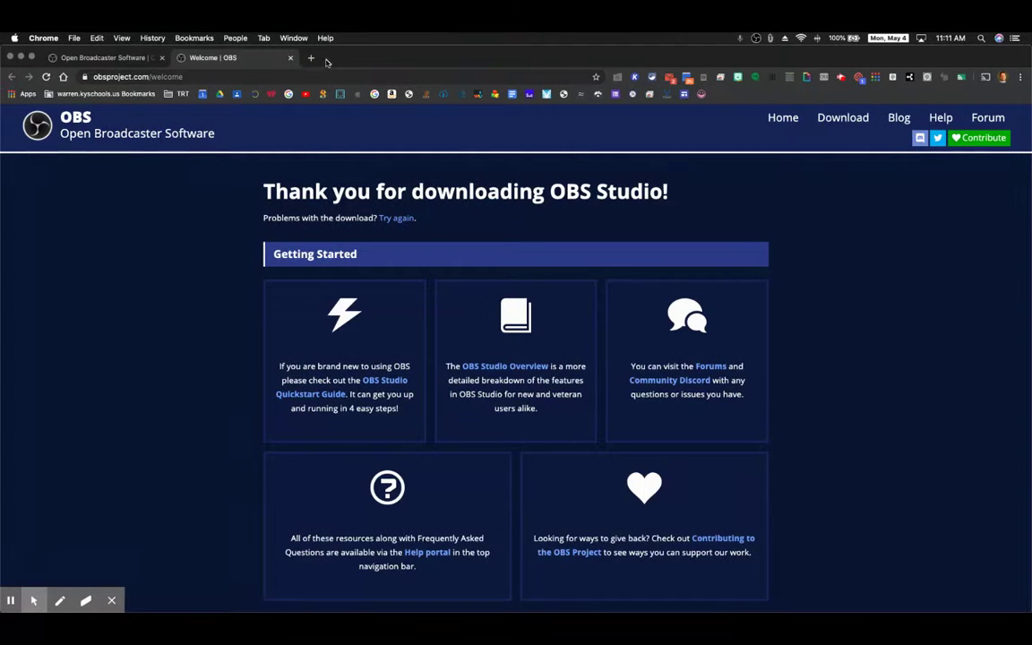
pyautogui.click(314, 59)
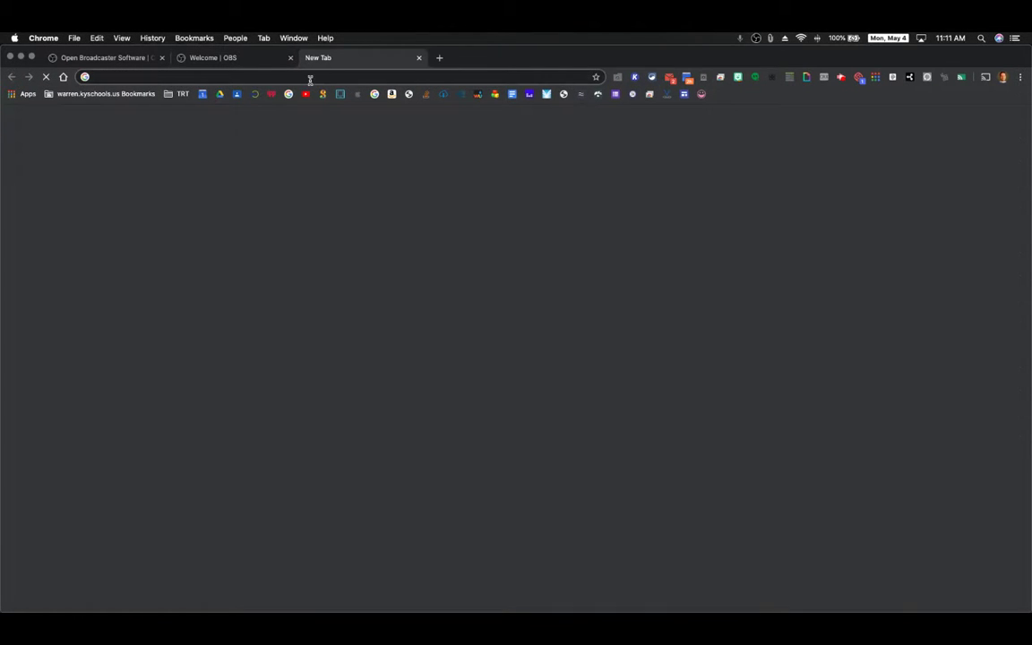
pyautogui.write('sou')
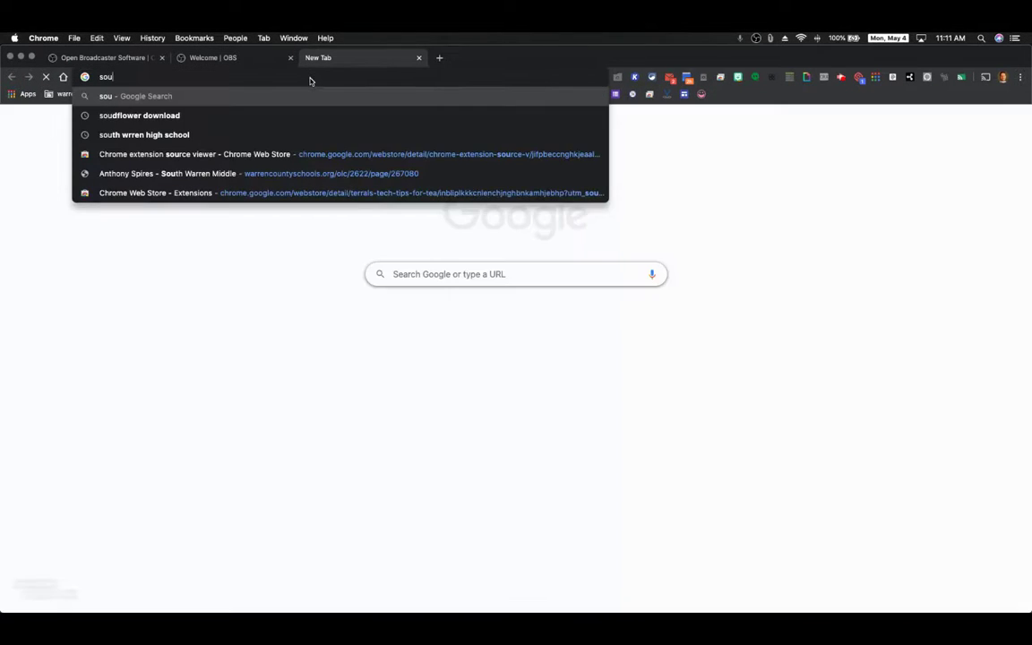
pyautogui.write('ndflower')
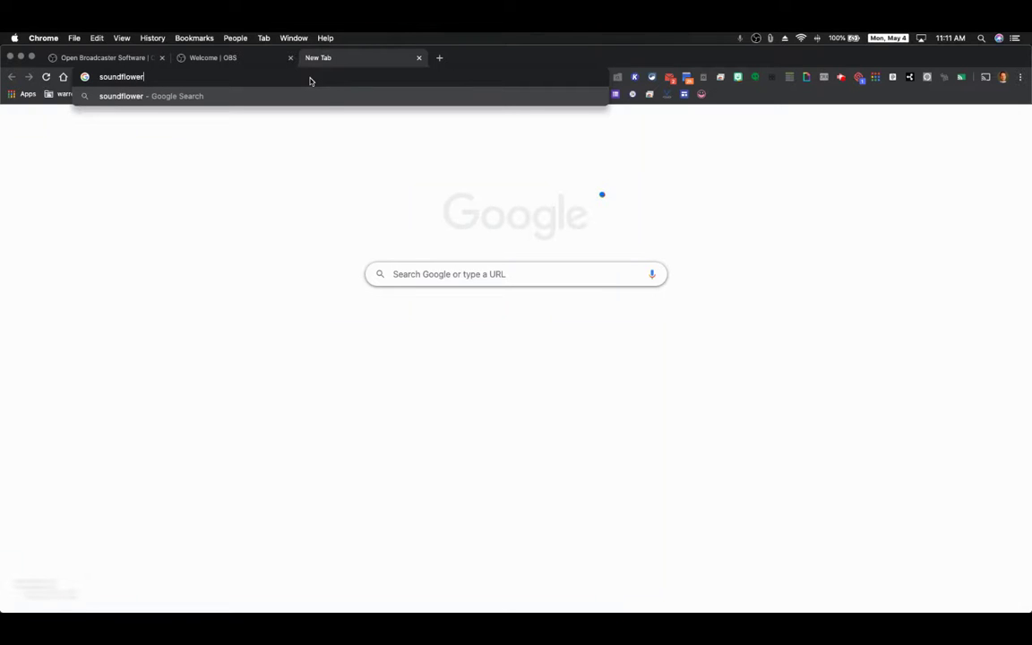
pyautogui.write(' download')
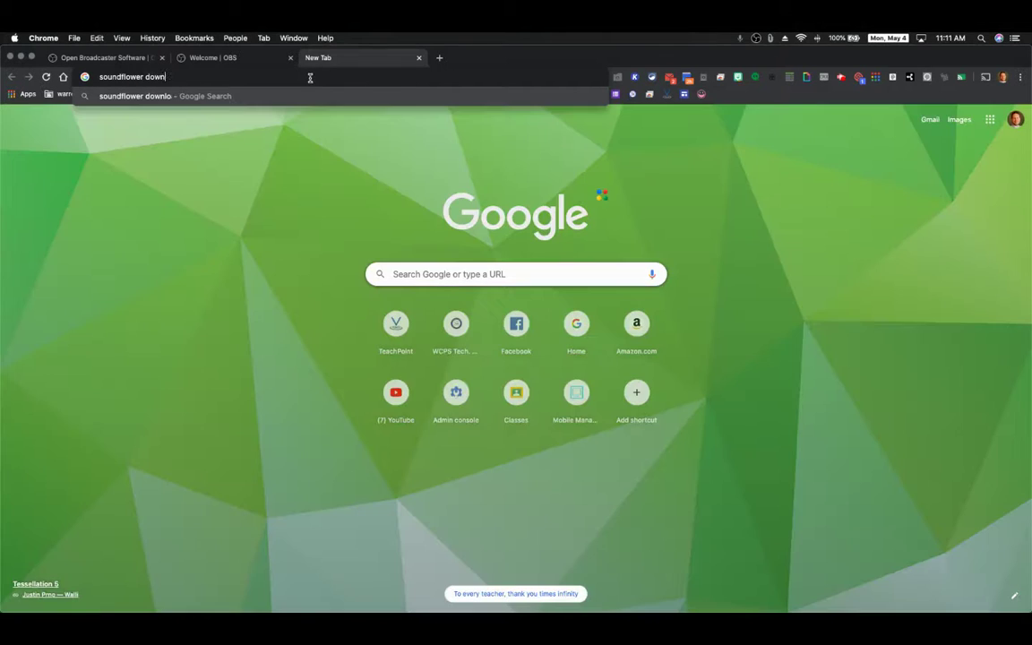
pyautogui.press('Return')
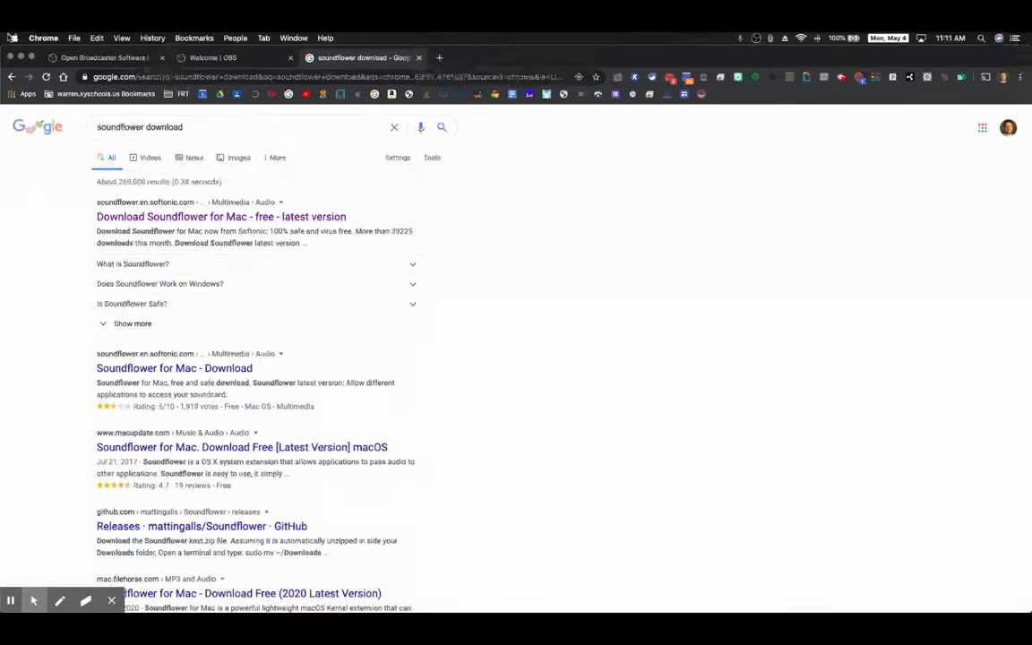
pyautogui.click(14, 38)
pyautogui.click(18, 67)
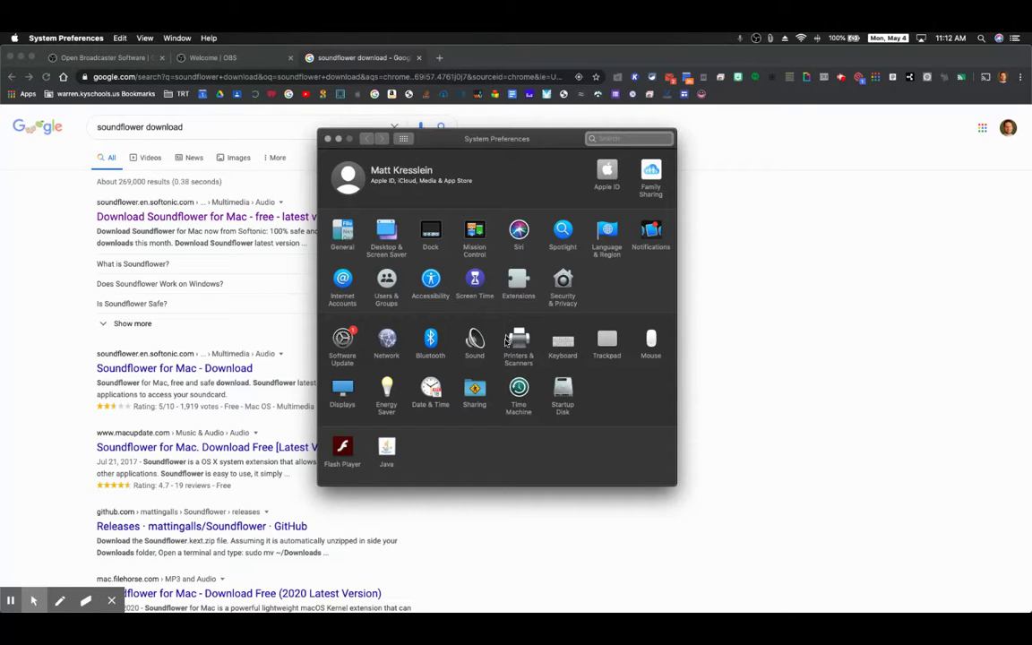
# Set the Sound output device to Soundflower (2ch) and return to all preference panes.
pyautogui.click(476, 339)
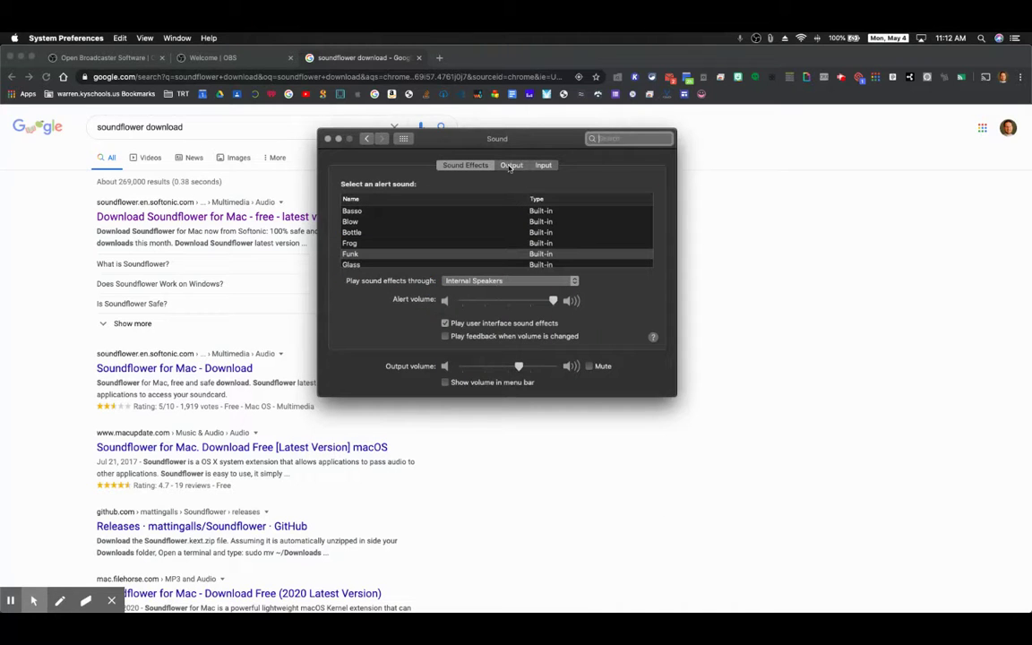
pyautogui.click(510, 165)
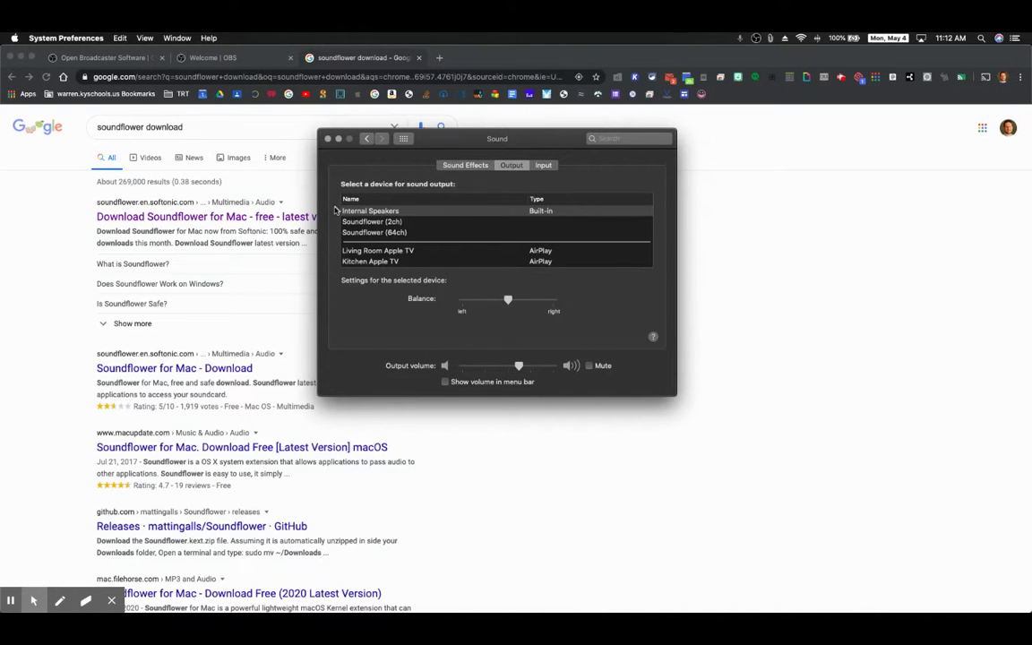
pyautogui.click(347, 212)
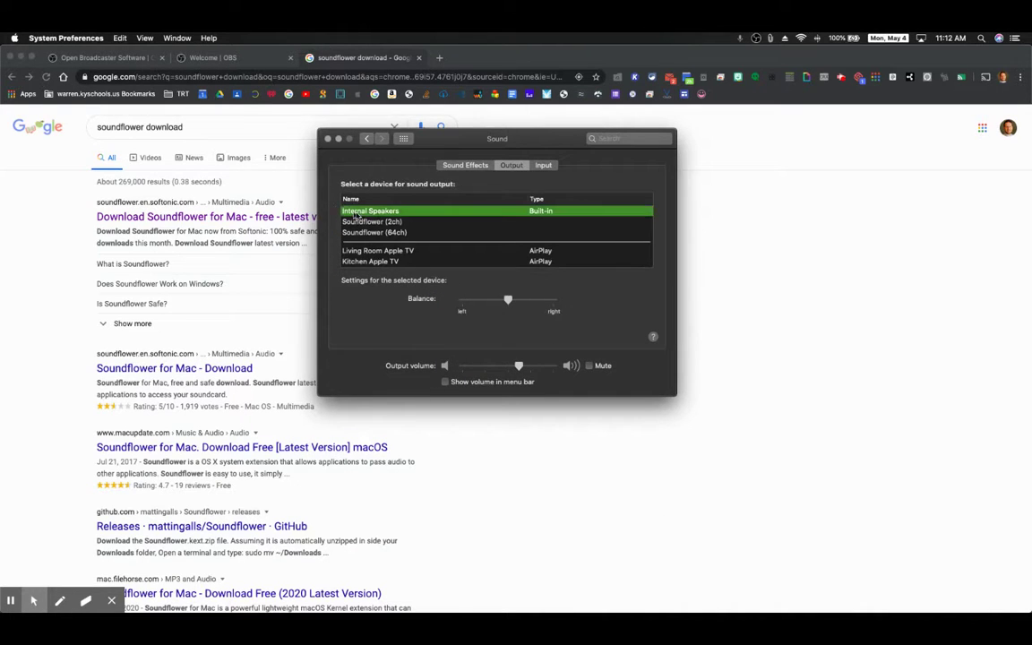
pyautogui.click(408, 223)
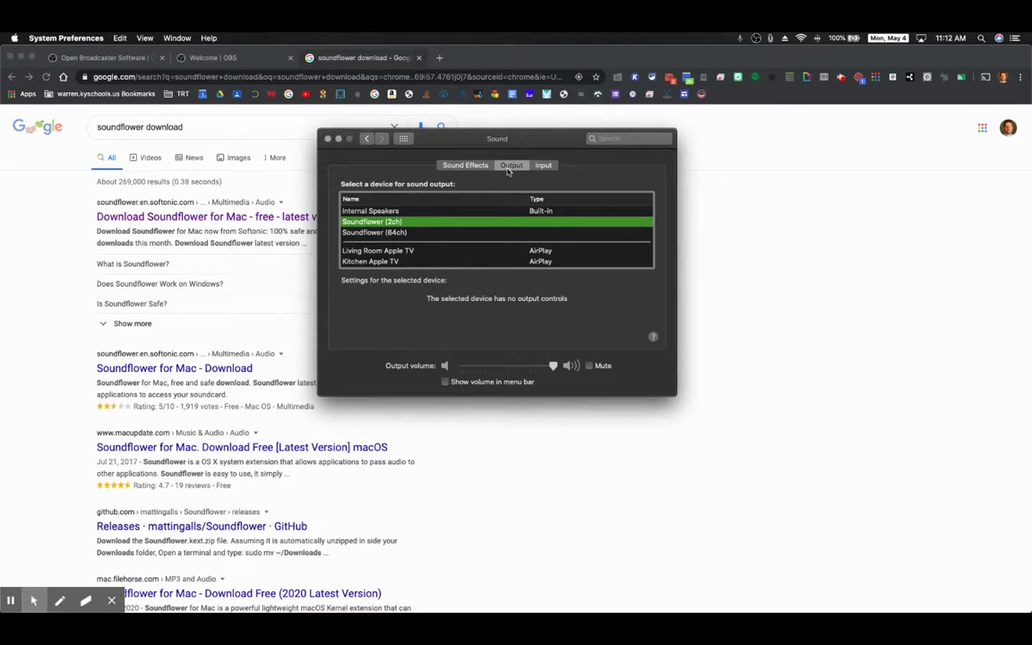
pyautogui.click(403, 138)
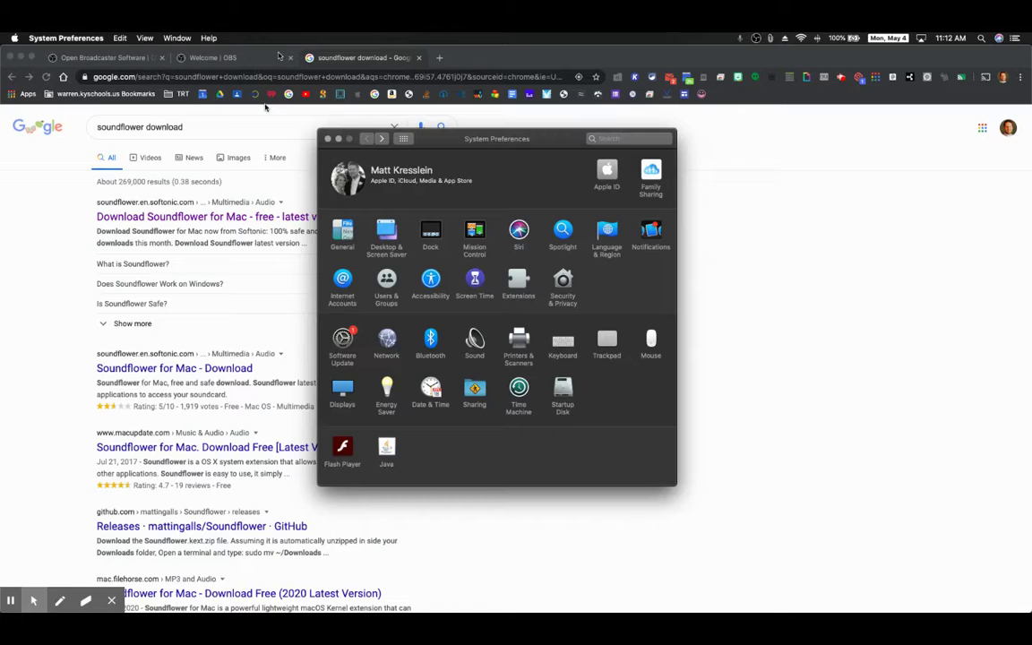
# In Chrome, open a new tab and go to youtube.com from the address suggestions.
pyautogui.click(438, 57)
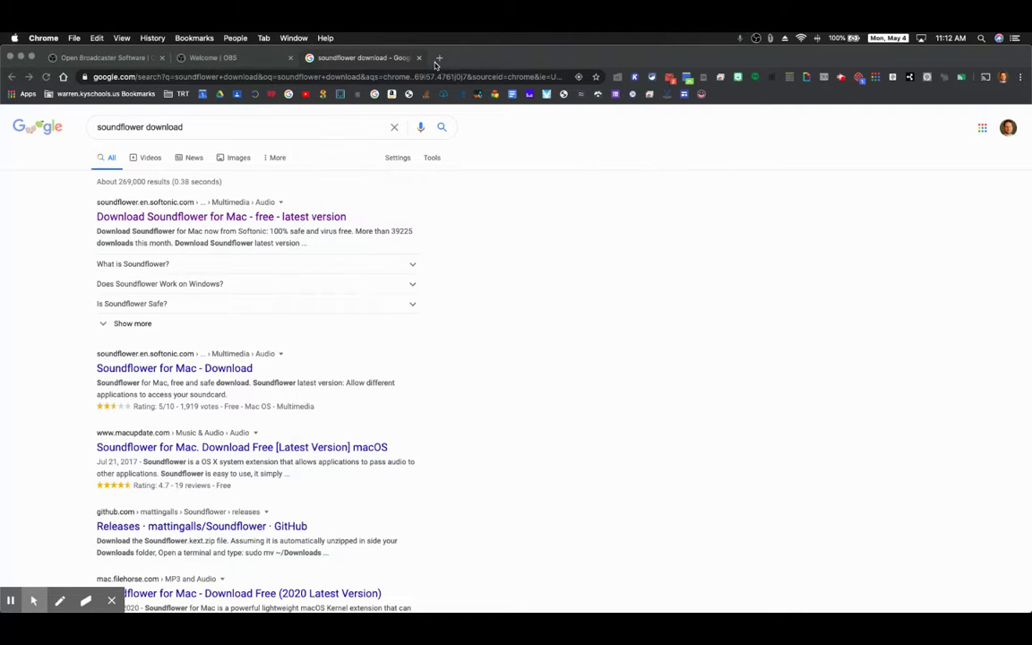
pyautogui.click(439, 57)
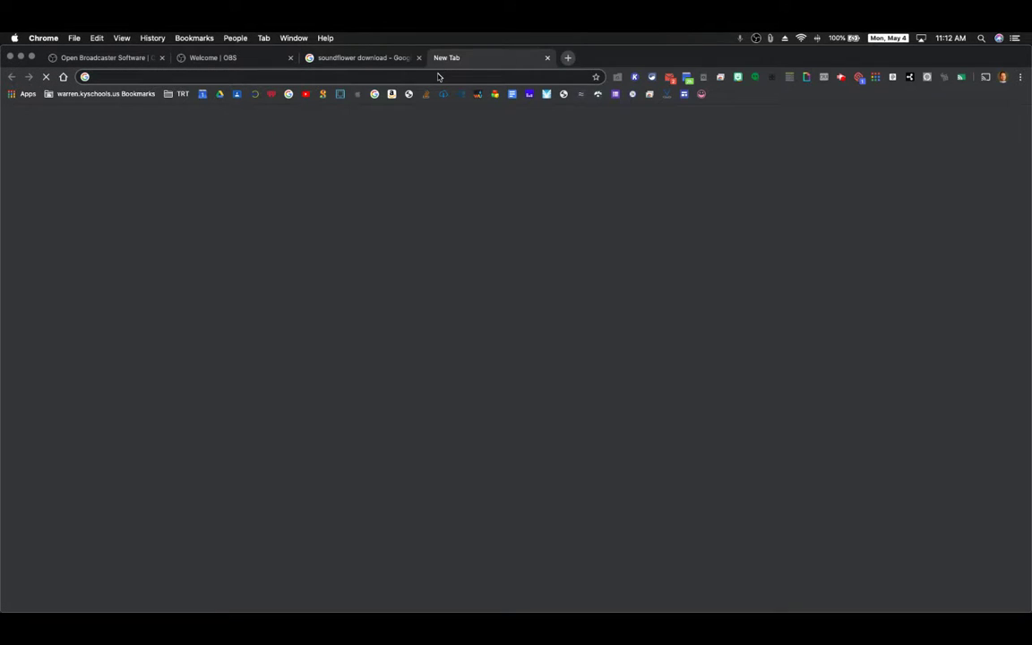
pyautogui.write('youtbuv')
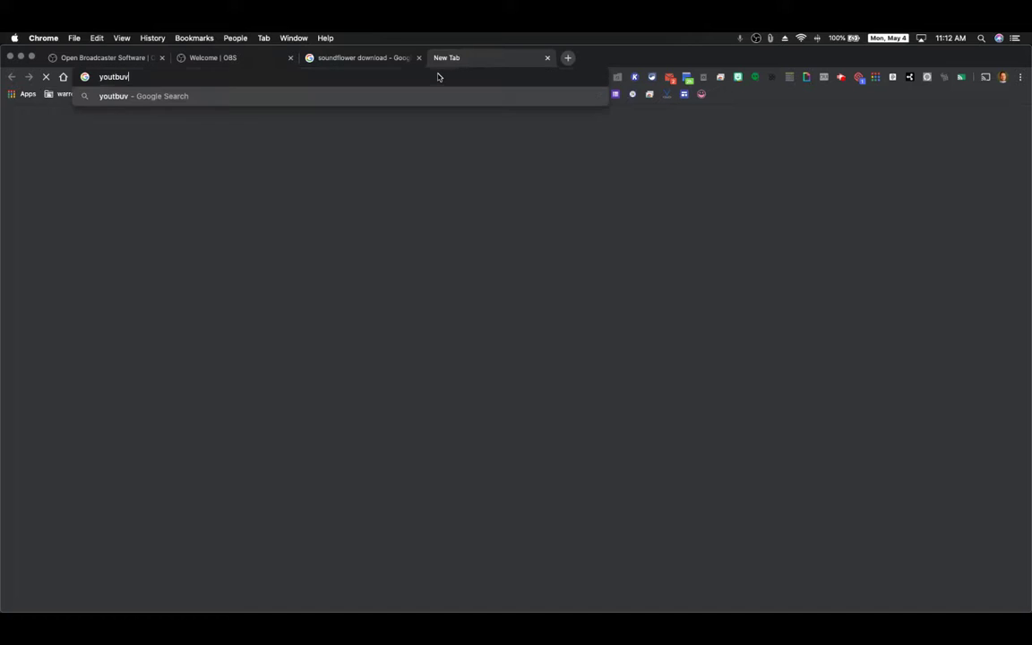
pyautogui.press('BackSpace')
pyautogui.press('BackSpace')
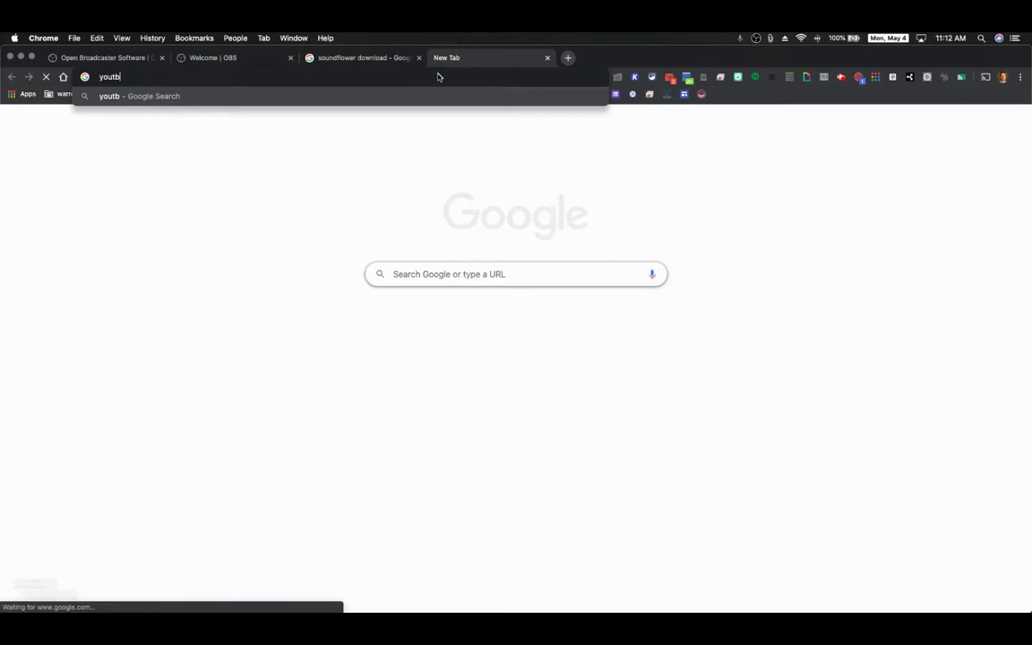
pyautogui.press('BackSpace')
pyautogui.press('BackSpace')
pyautogui.write('t')
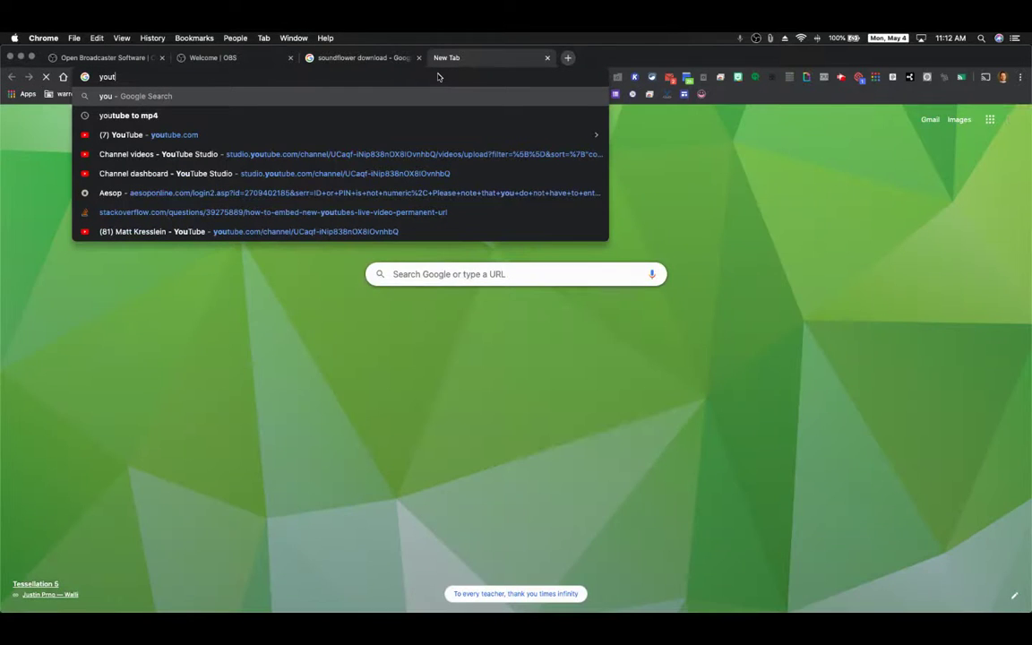
pyautogui.press('BackSpace')
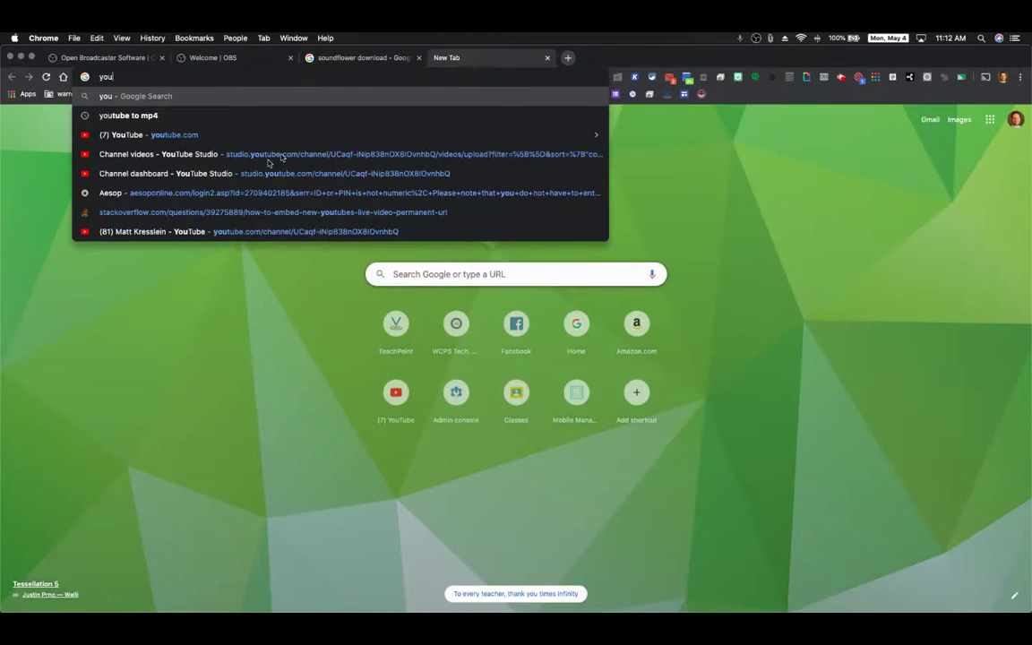
pyautogui.click(136, 135)
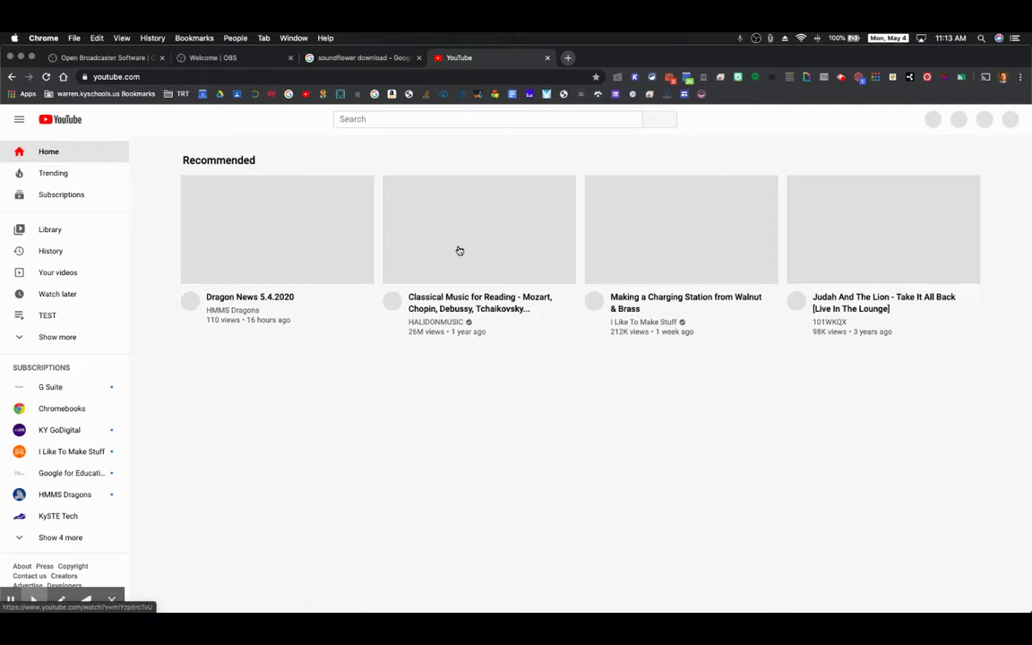
# Play the Classical Music for Reading video unmuted, then return to OBS Studio.
pyautogui.click(459, 250)
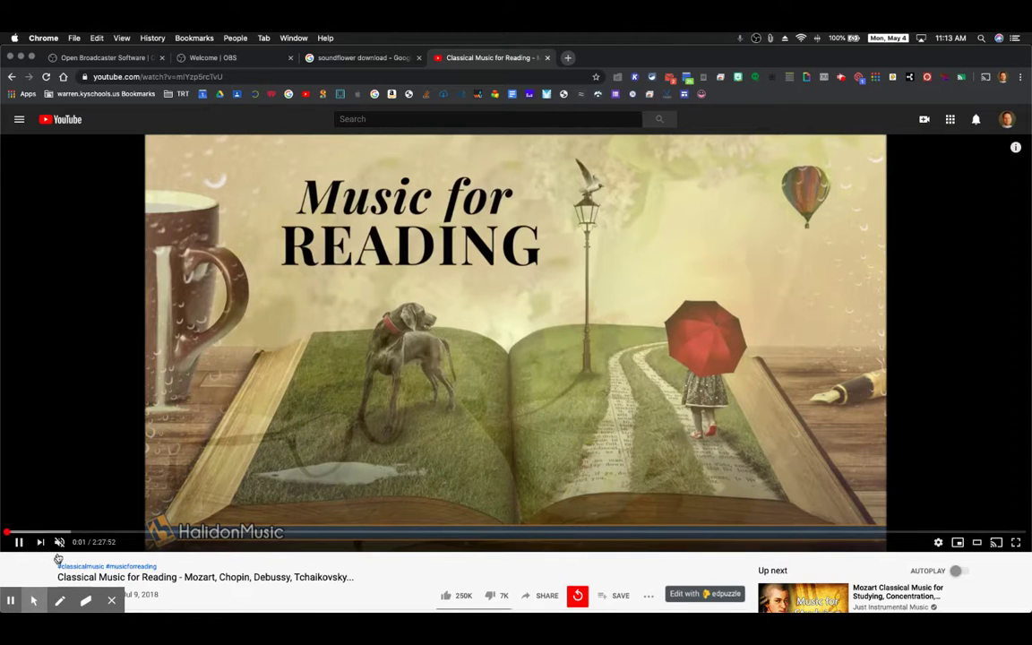
pyautogui.click(59, 543)
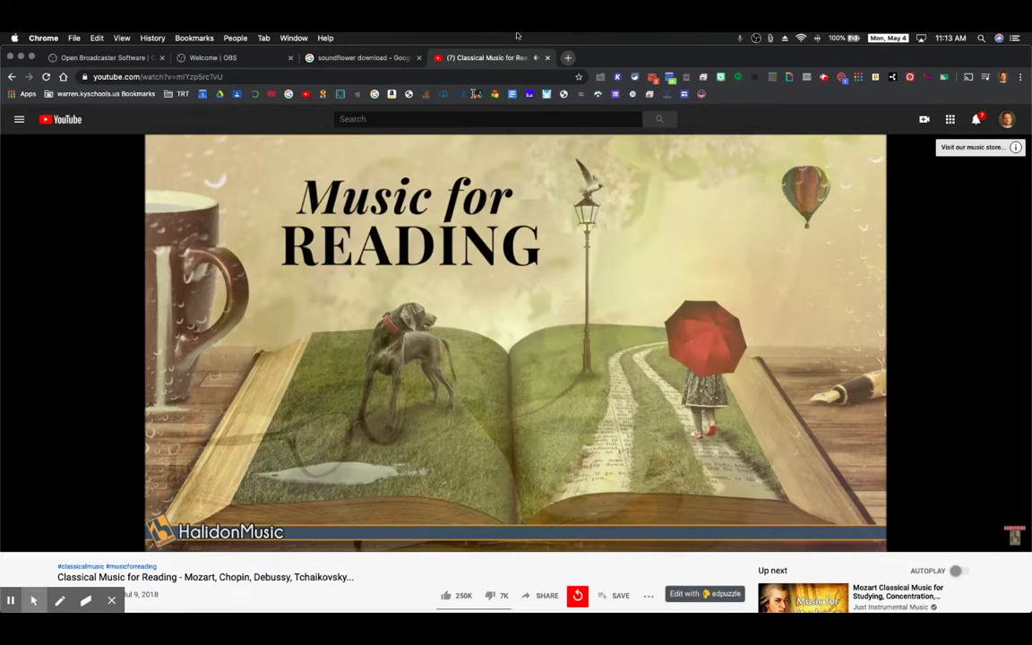
pyautogui.press('super+Tab')
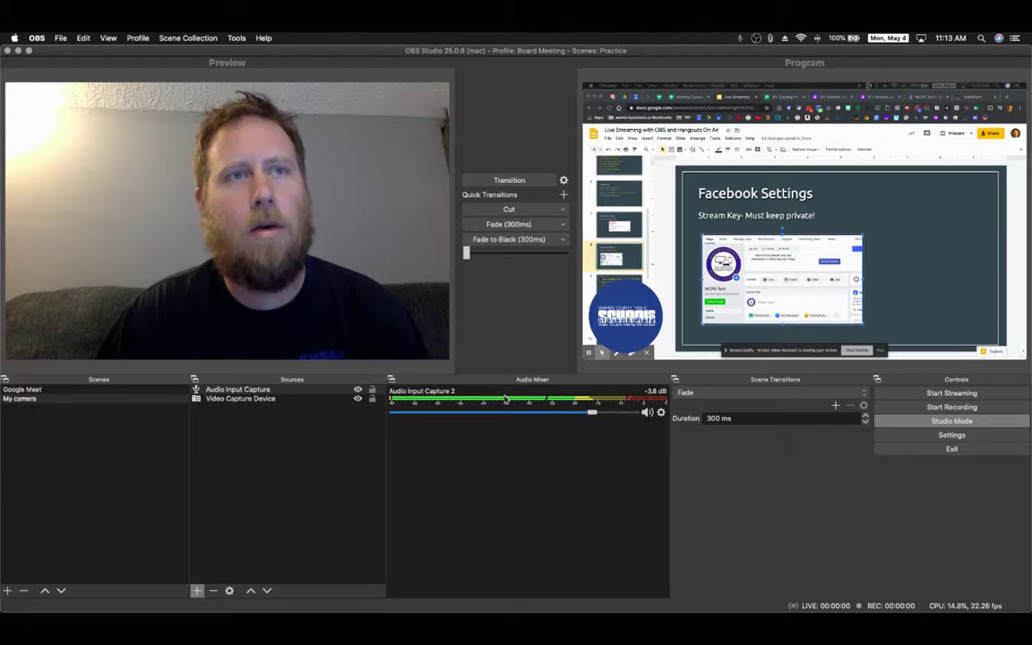
# Check the audio input devices of My camera's and Google Meet's Audio Input Capture sources.
pyautogui.doubleClick(269, 390)
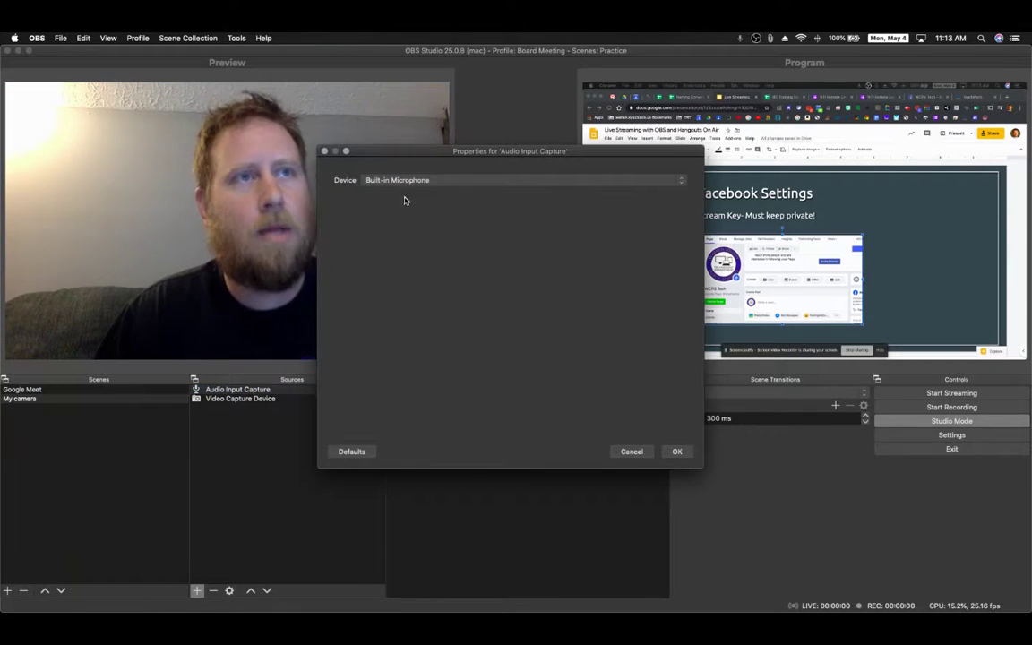
pyautogui.click(631, 452)
pyautogui.click(23, 391)
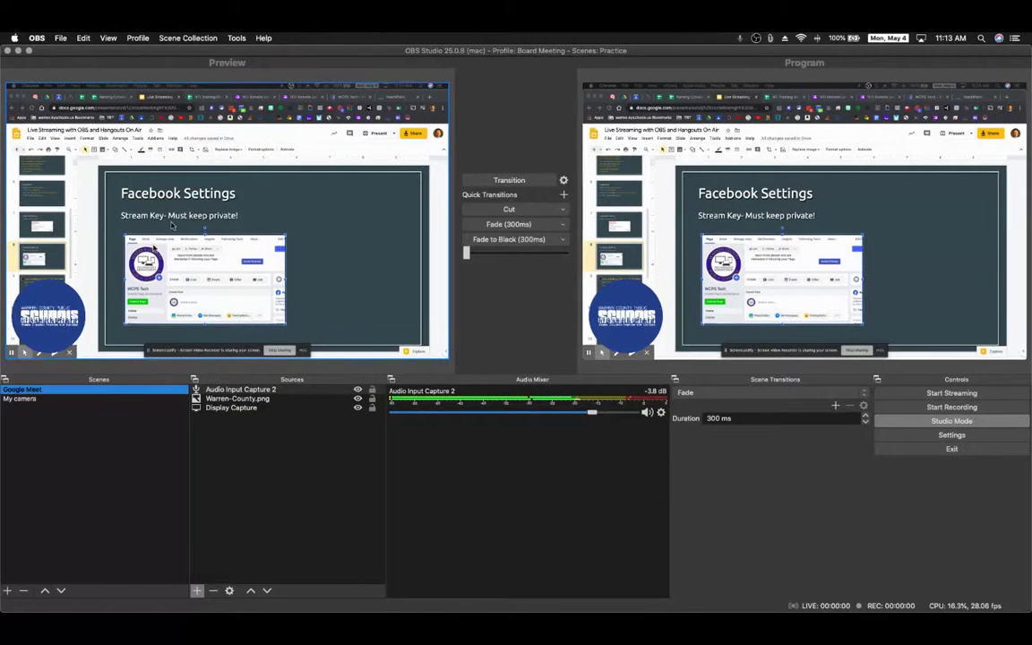
pyautogui.doubleClick(251, 390)
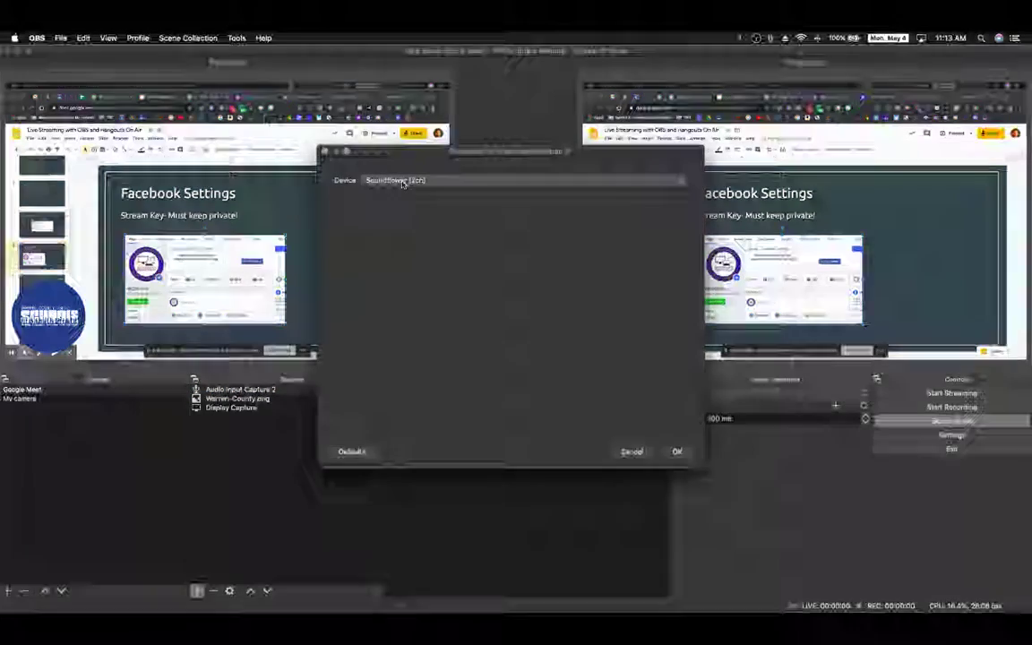
pyautogui.press('super+Tab')
pyautogui.click(15, 38)
# Set the Mac's Sound output to Soundflower (2ch) in System Preferences.
pyautogui.click(34, 67)
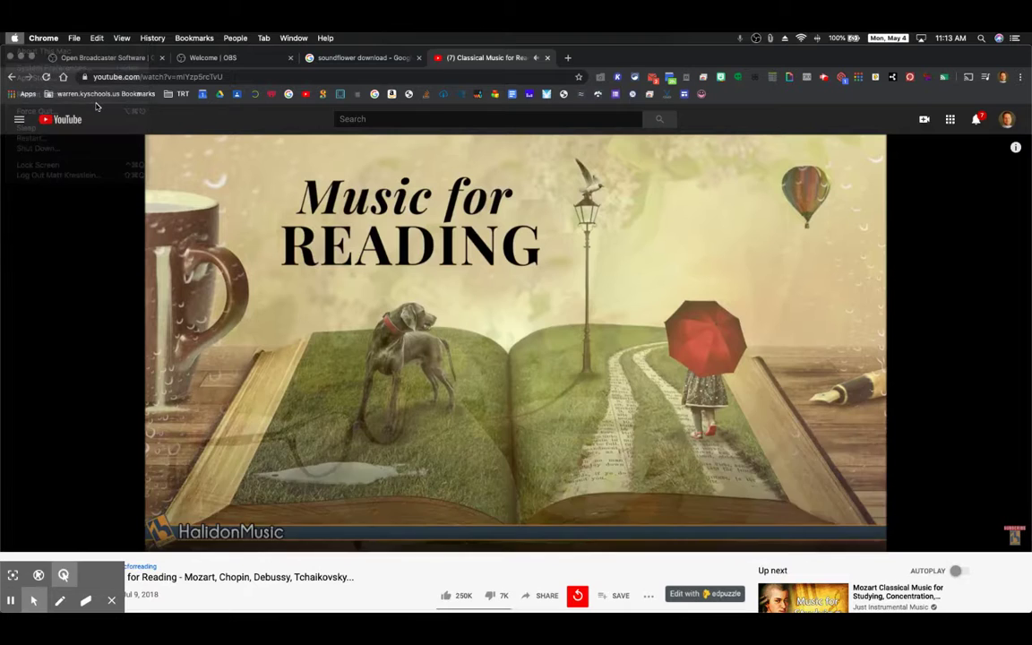
pyautogui.click(479, 340)
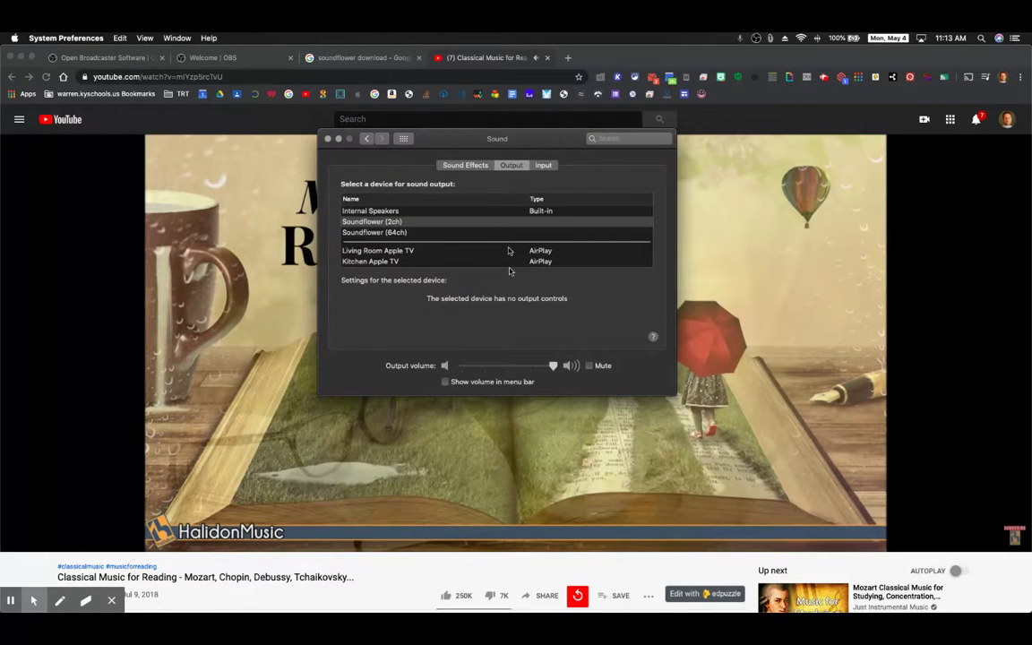
pyautogui.click(375, 223)
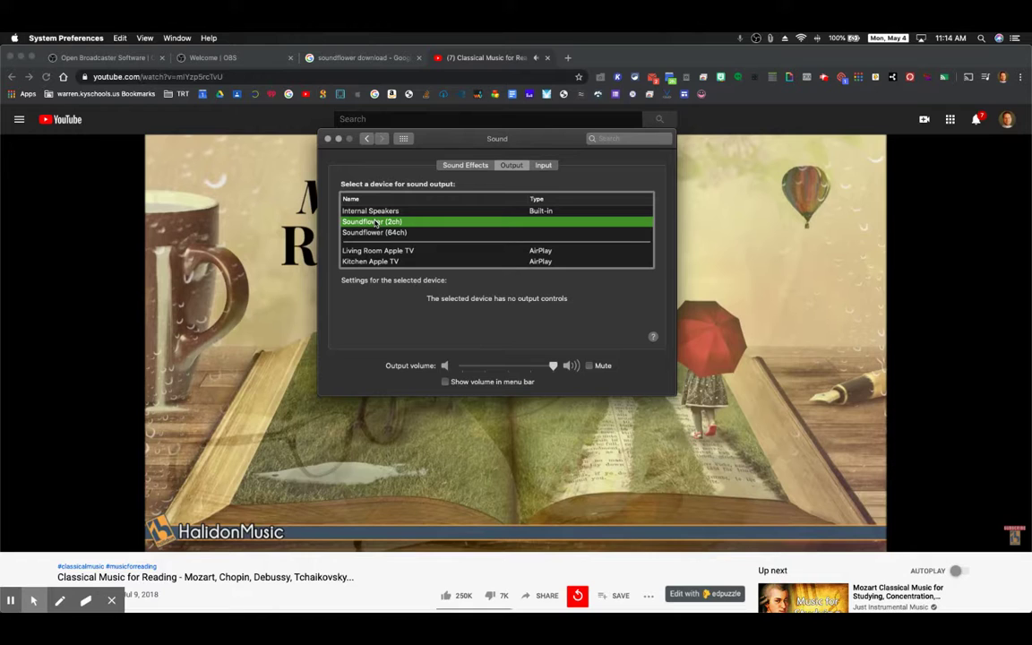
pyautogui.click(382, 211)
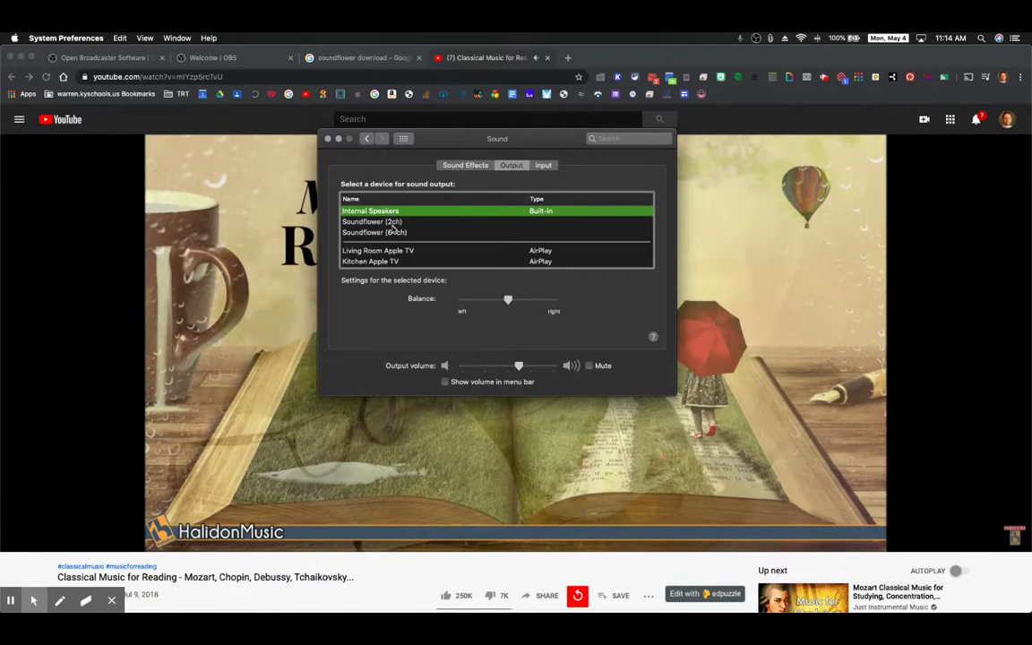
pyautogui.click(385, 223)
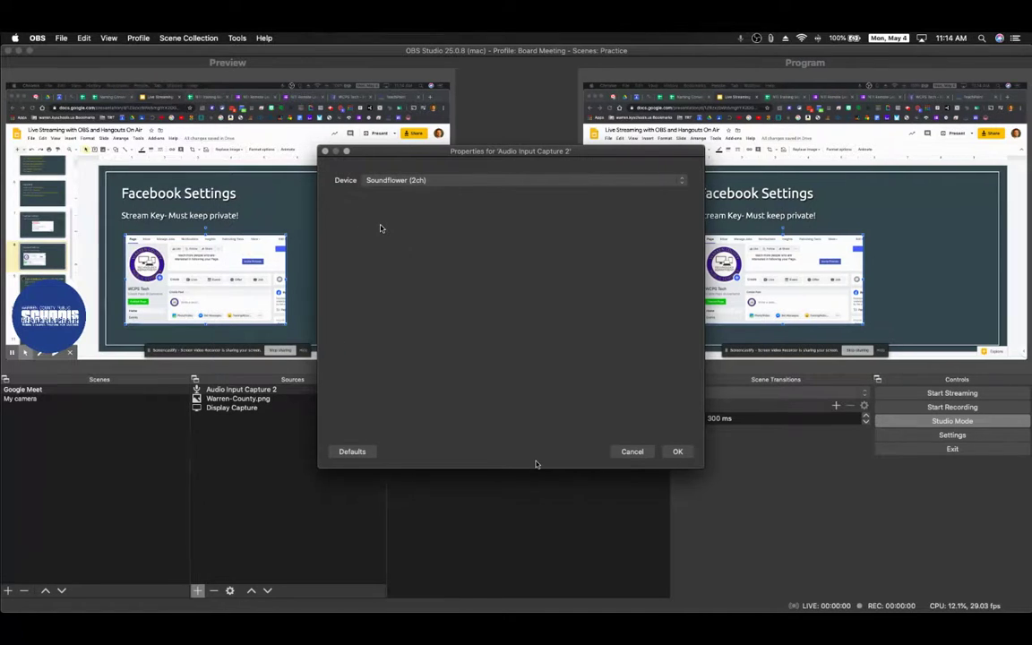
# Close the audio capture properties and create a new empty scene named Scene 2.
pyautogui.click(324, 151)
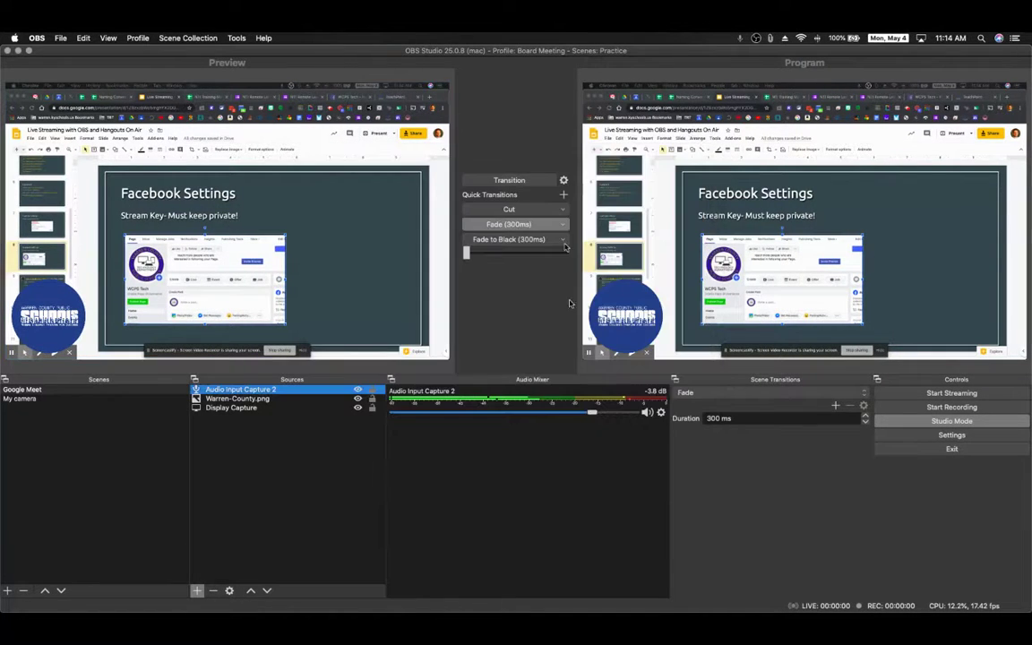
pyautogui.click(242, 445)
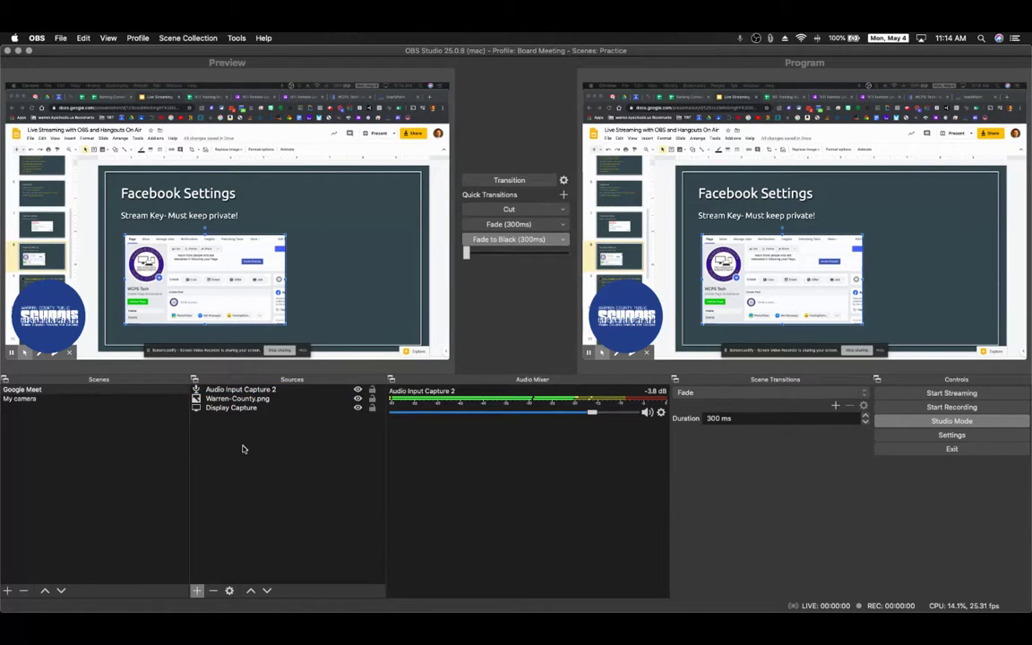
pyautogui.click(7, 590)
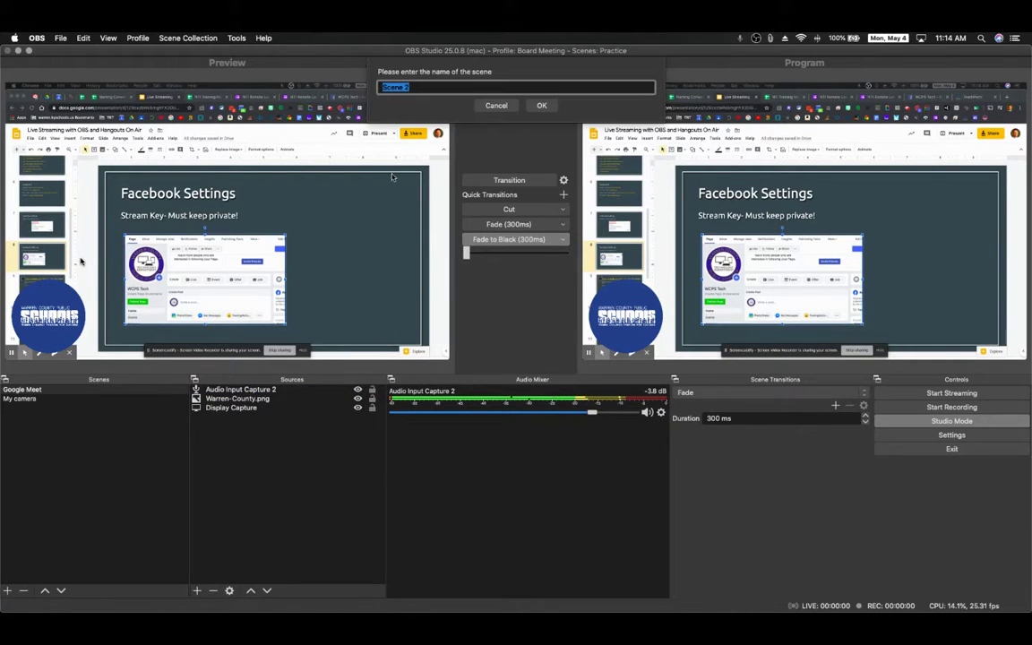
pyautogui.click(496, 105)
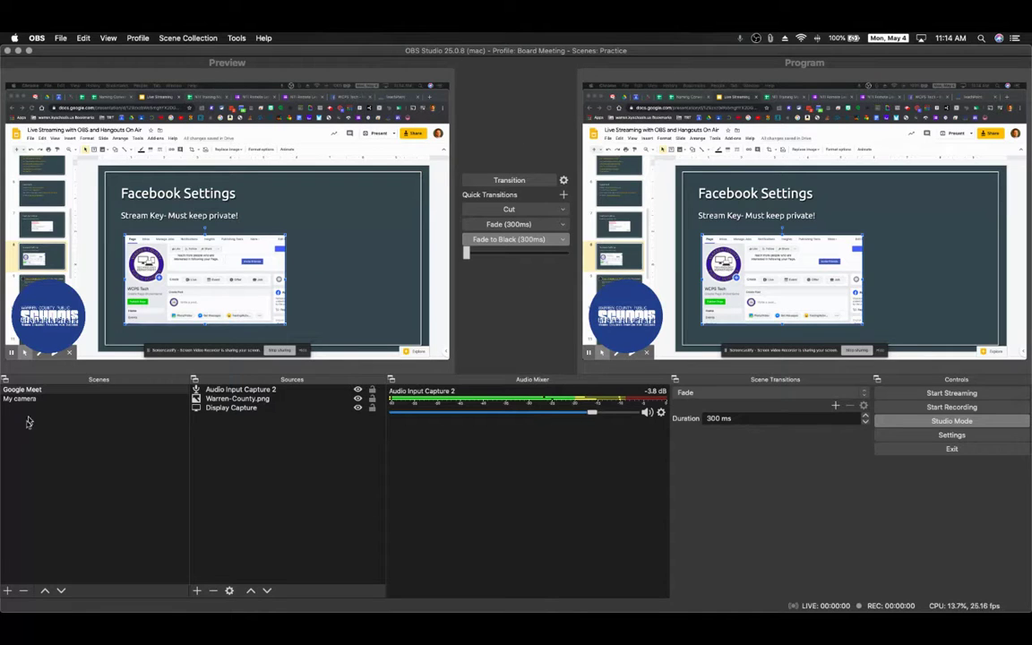
pyautogui.click(7, 590)
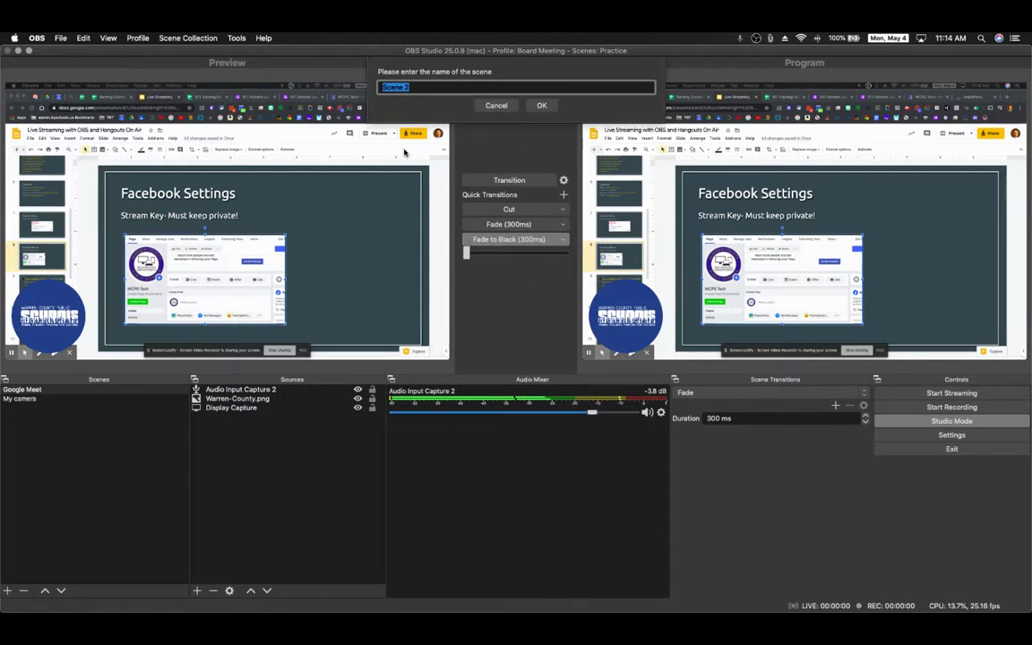
pyautogui.click(538, 105)
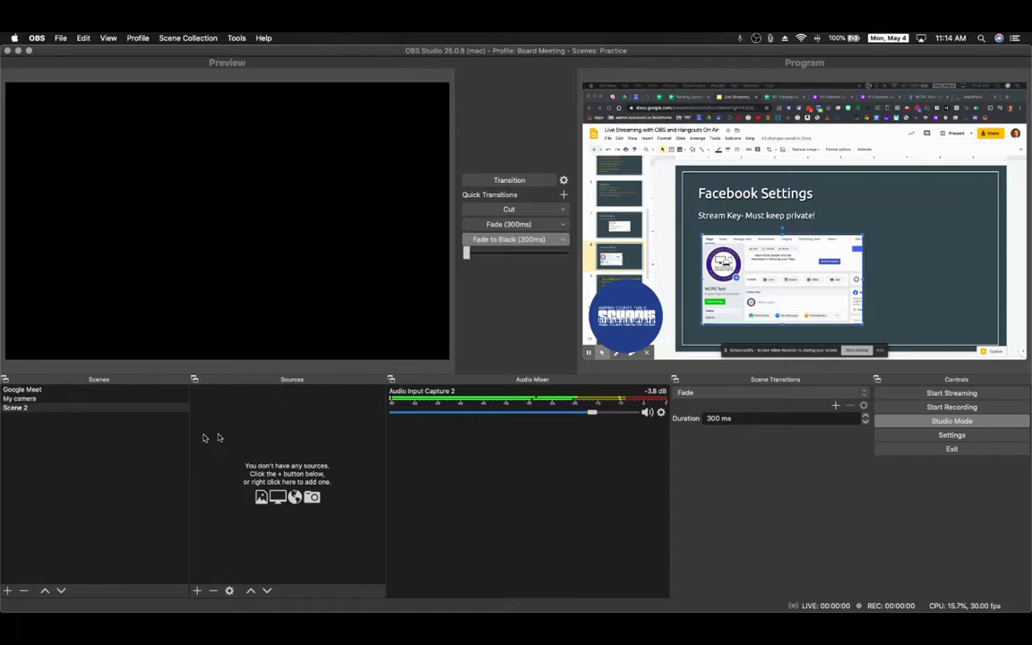
pyautogui.click(36, 408)
# Look over the available source types without adding one, then preview My camera.
pyautogui.click(196, 590)
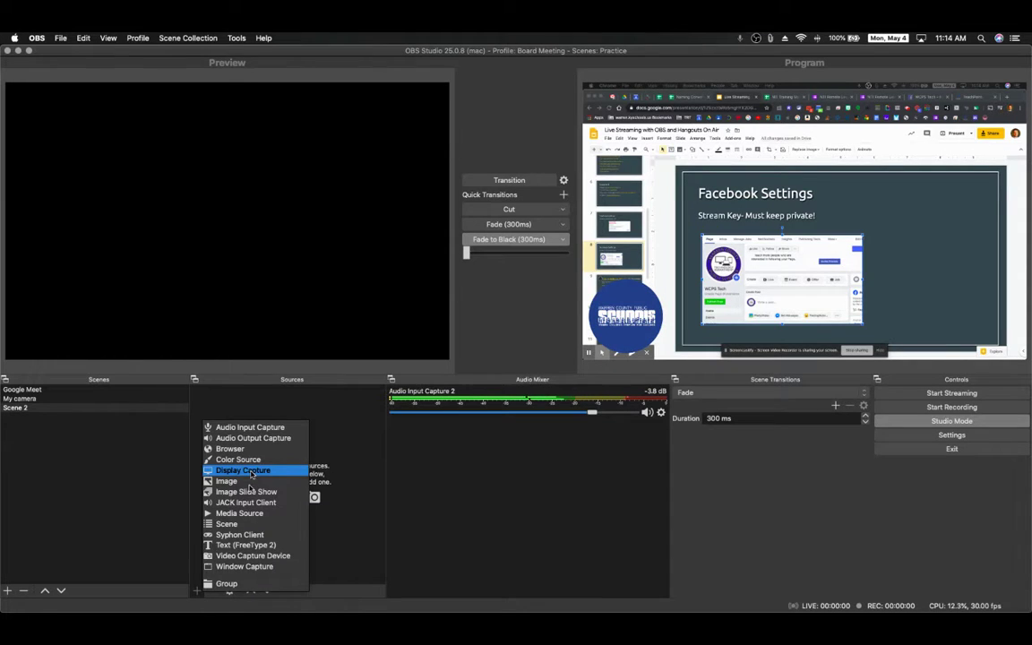
pyautogui.click(254, 328)
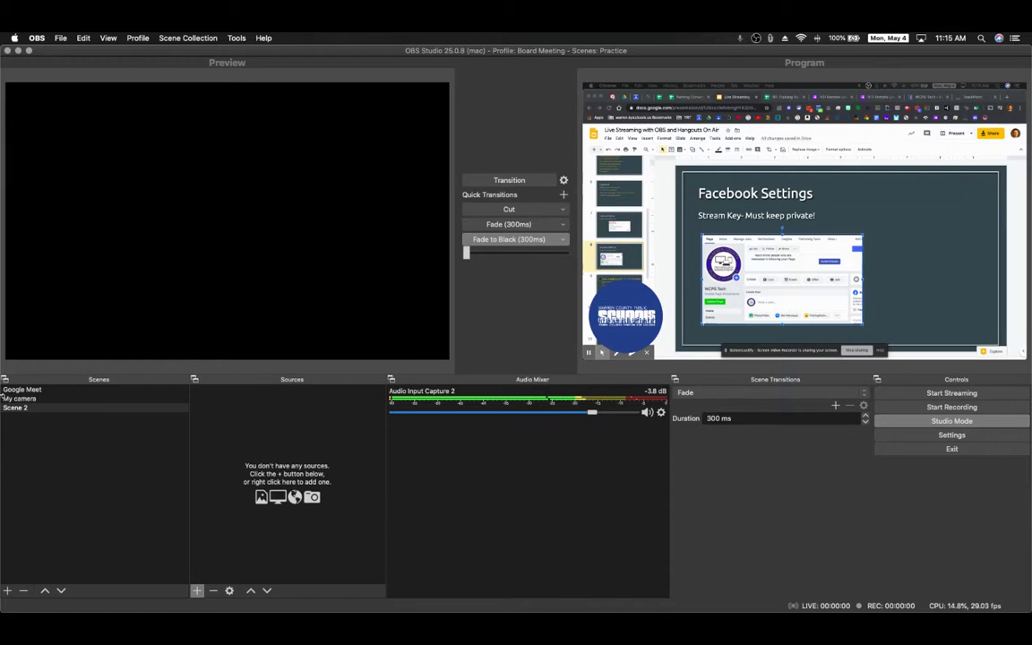
pyautogui.click(18, 397)
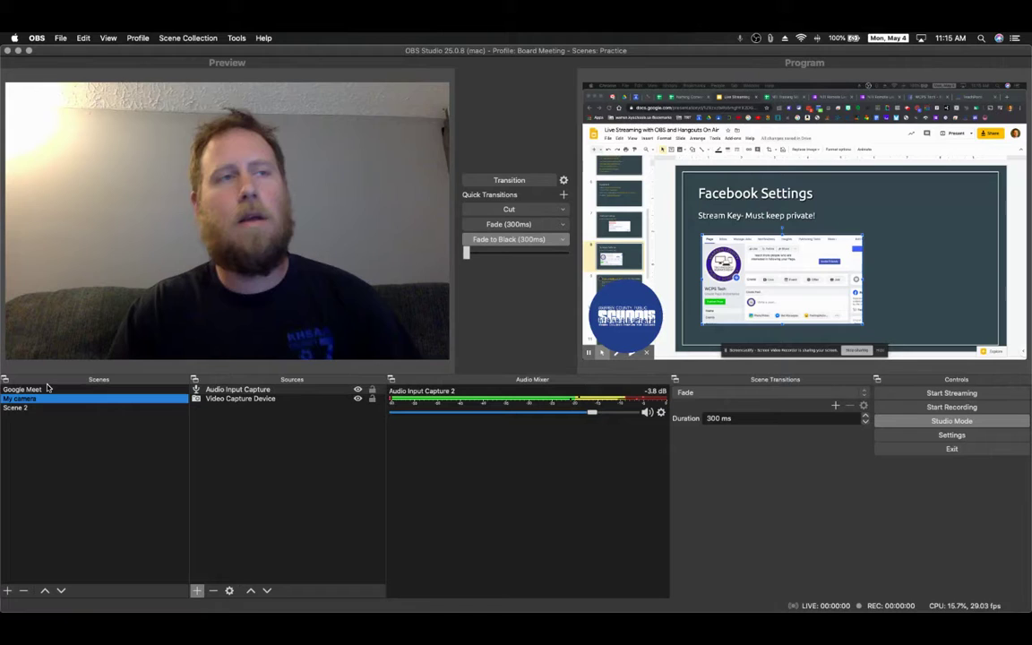
# Swap Preview and Program several times, ending with a 300ms Fade to My camera.
pyautogui.click(525, 180)
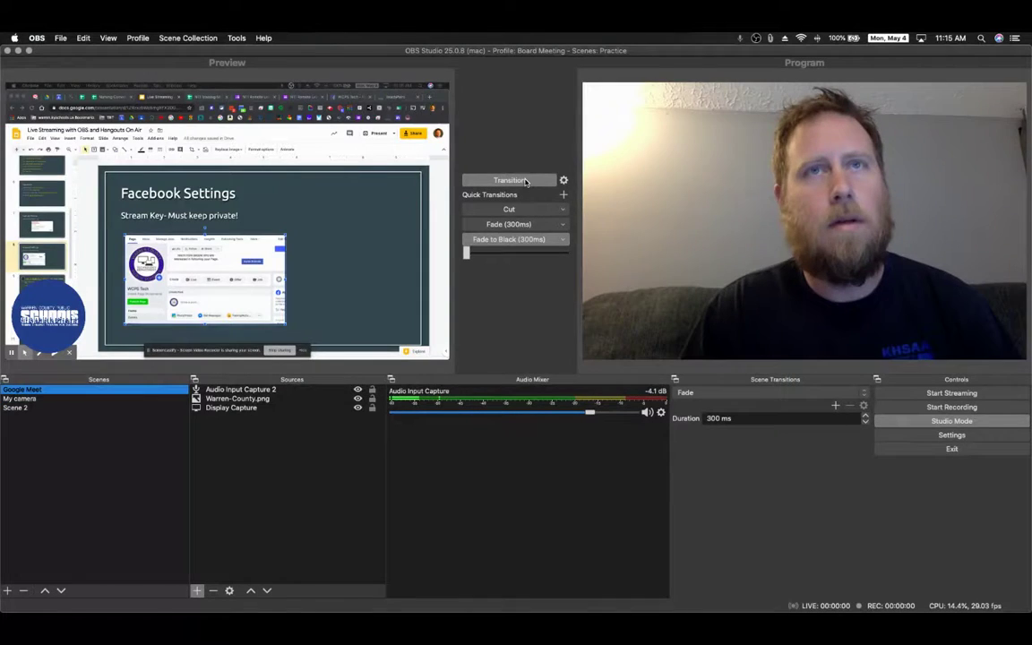
pyautogui.click(525, 180)
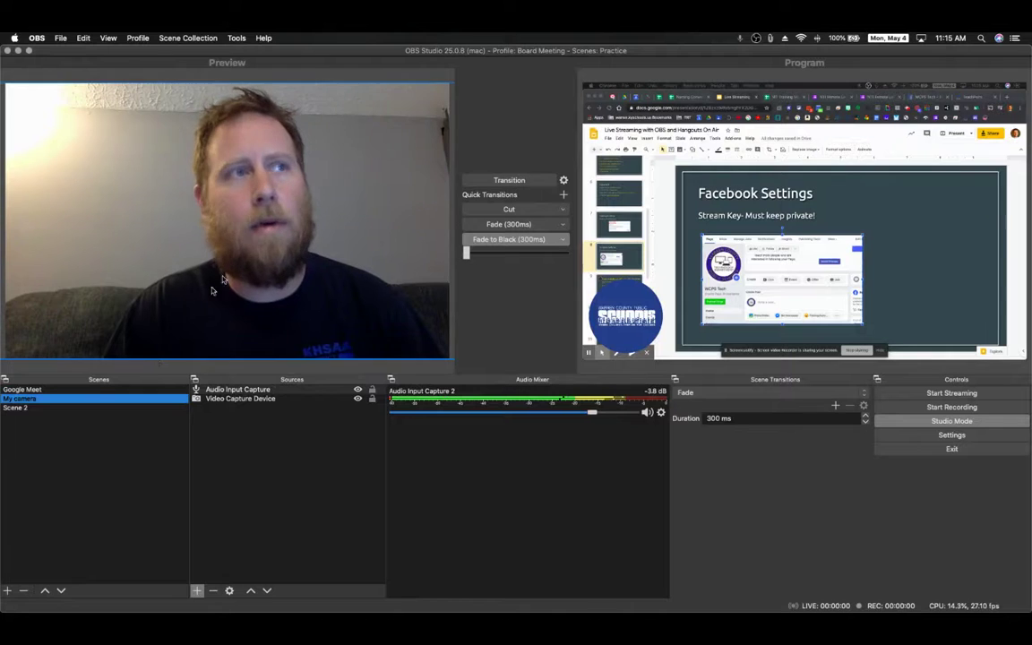
pyautogui.click(499, 182)
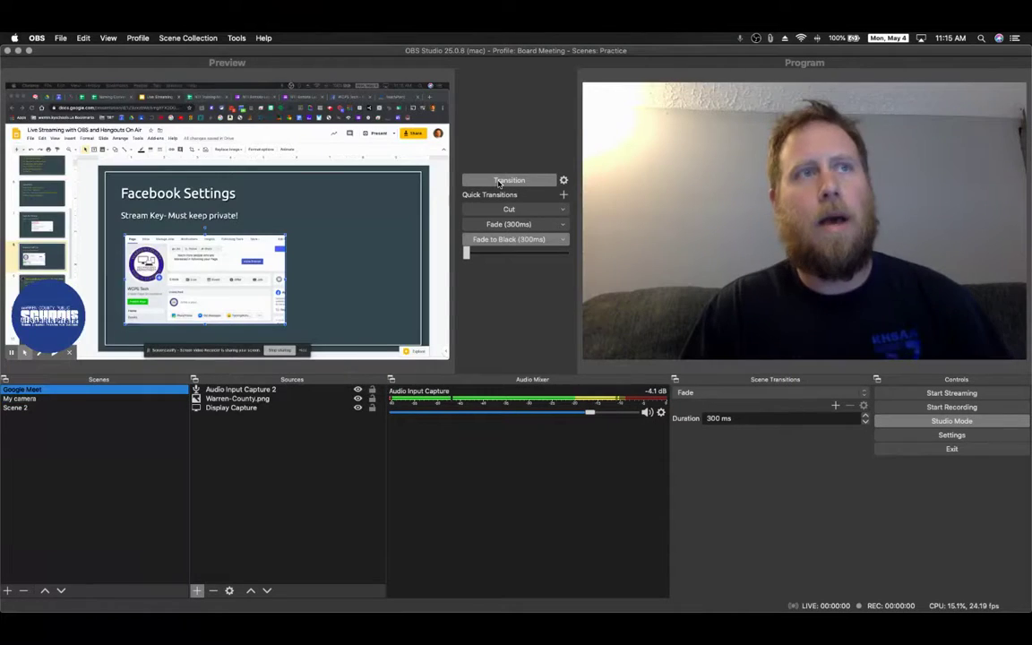
pyautogui.click(499, 182)
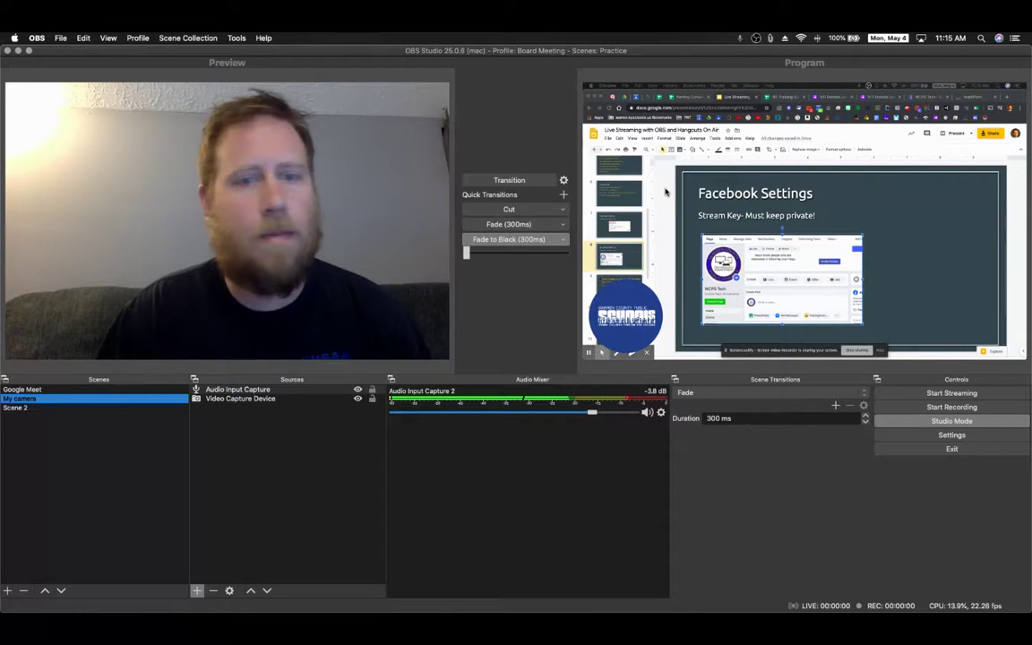
pyautogui.click(525, 230)
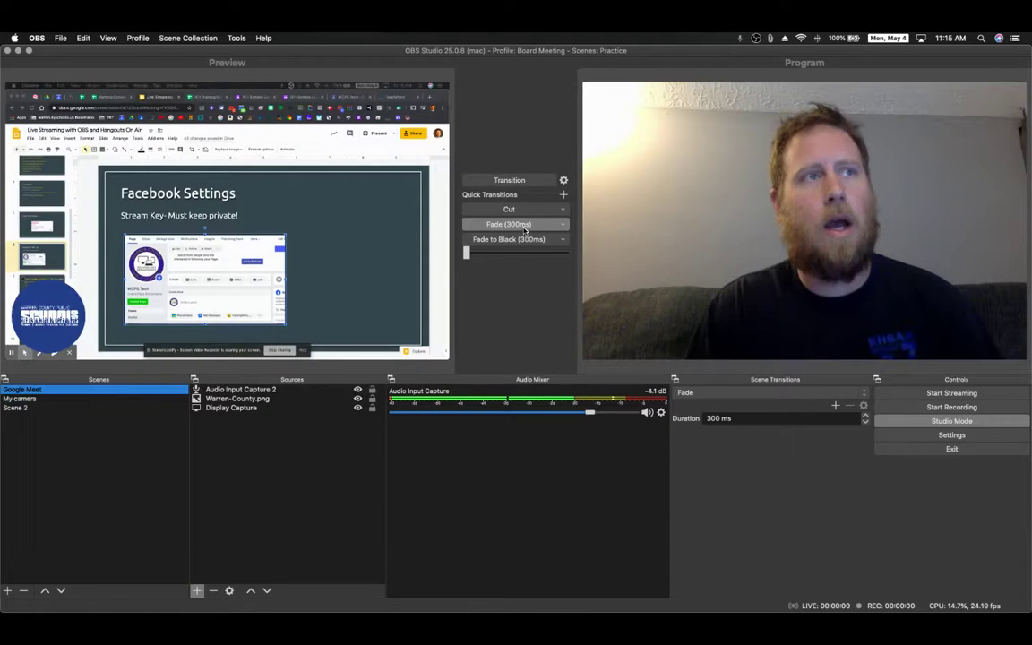